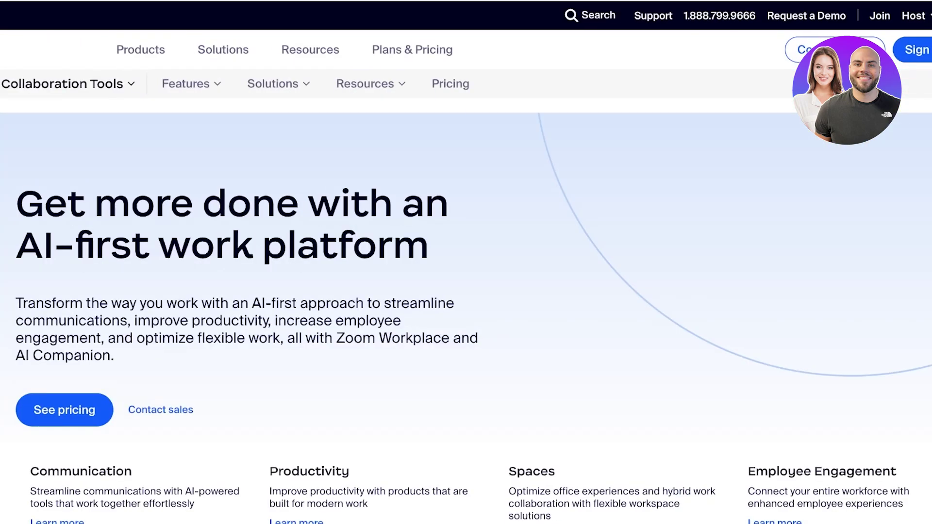
Step: Browse the Zoom Workplace grid of Communication, Productivity, Spaces and Employee Engagement products
scroll(466, 296, "down", 5)
scroll(466, 297, "down", 3)
scroll(466, 297, "up", 1)
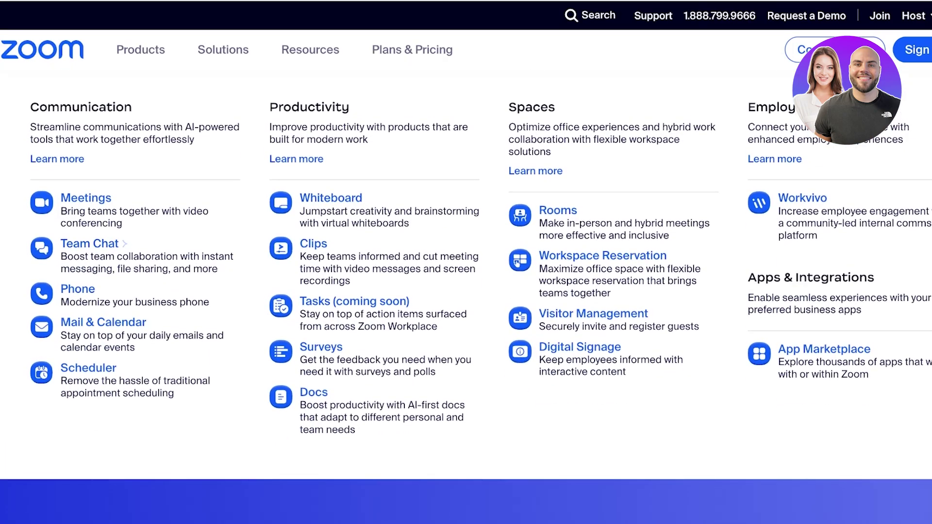
scroll(466, 291, "up", 1)
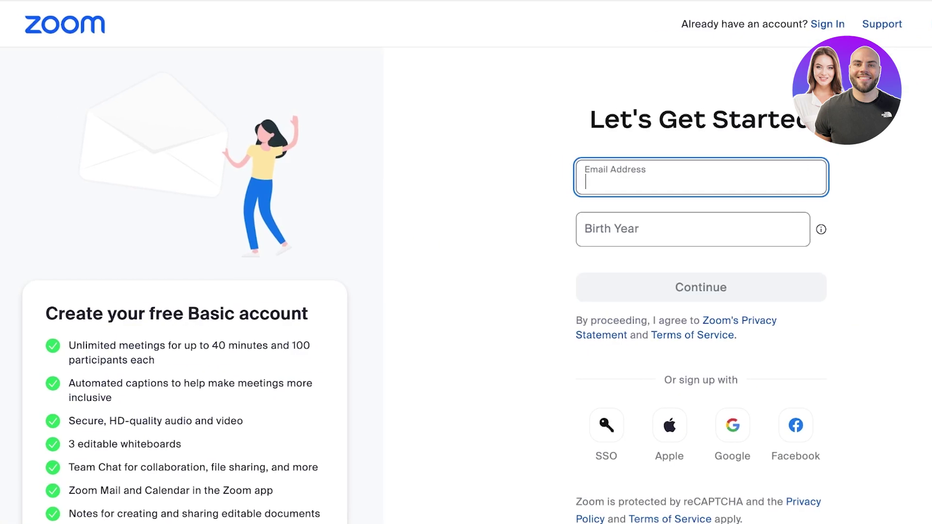
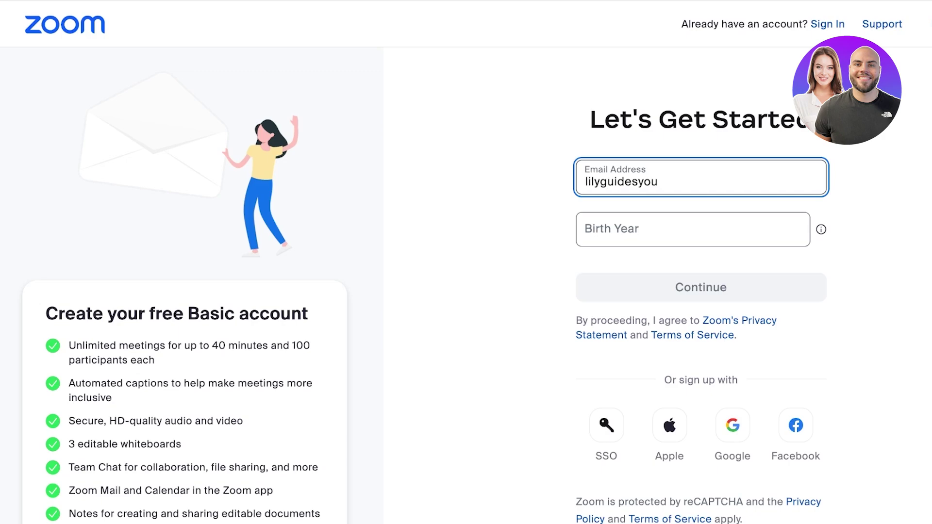
Step: Sign up through the Google account and confirm birth year 2000
left_click(733, 426)
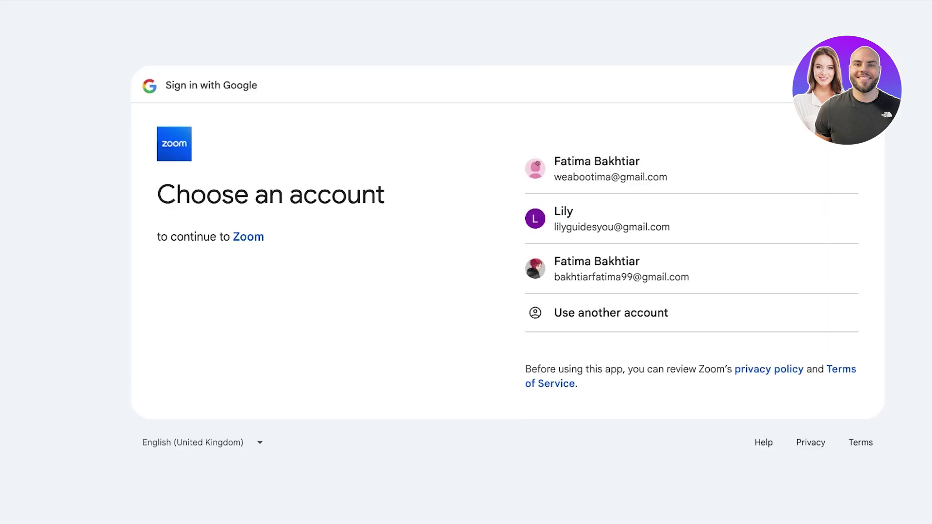
left_click(569, 220)
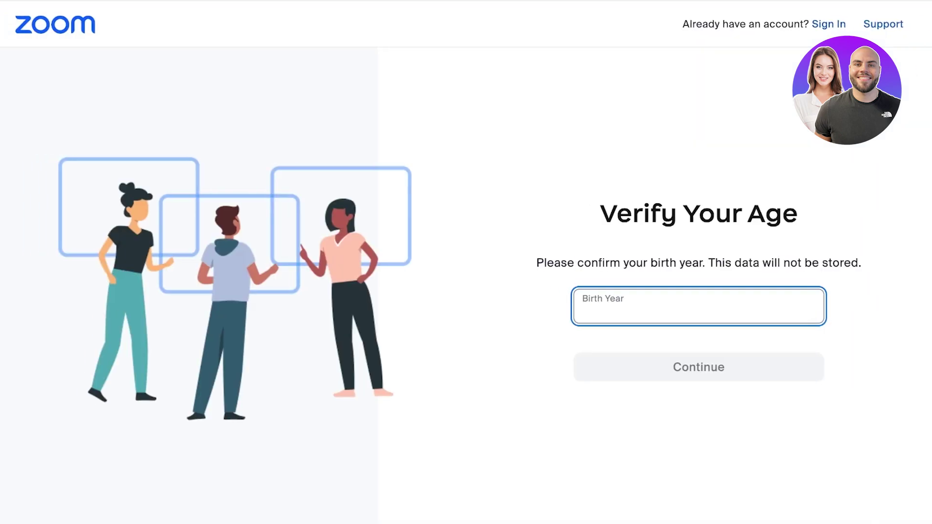
type("2000")
key("Return")
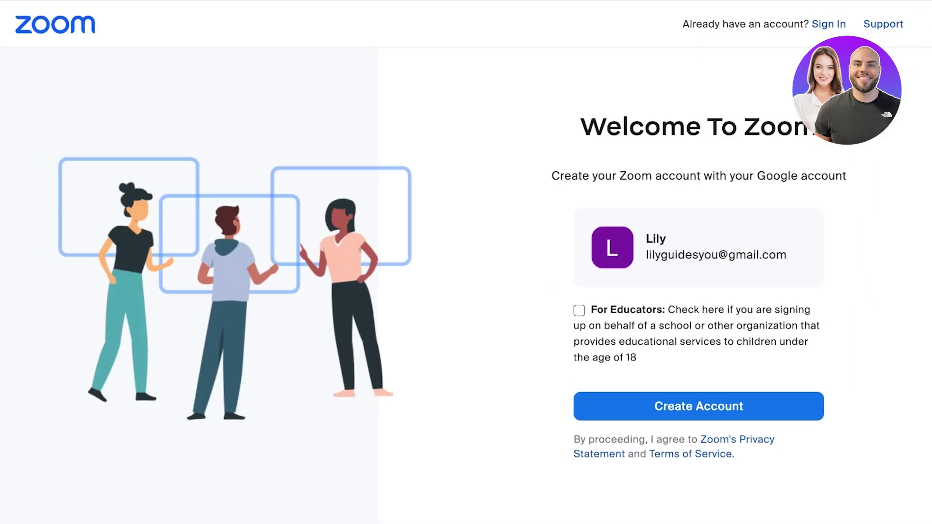
Step: Try the For Educators option and age groups, clear them all, and create the account
left_click(580, 281)
key("space")
left_click_drag(591, 310, 637, 358)
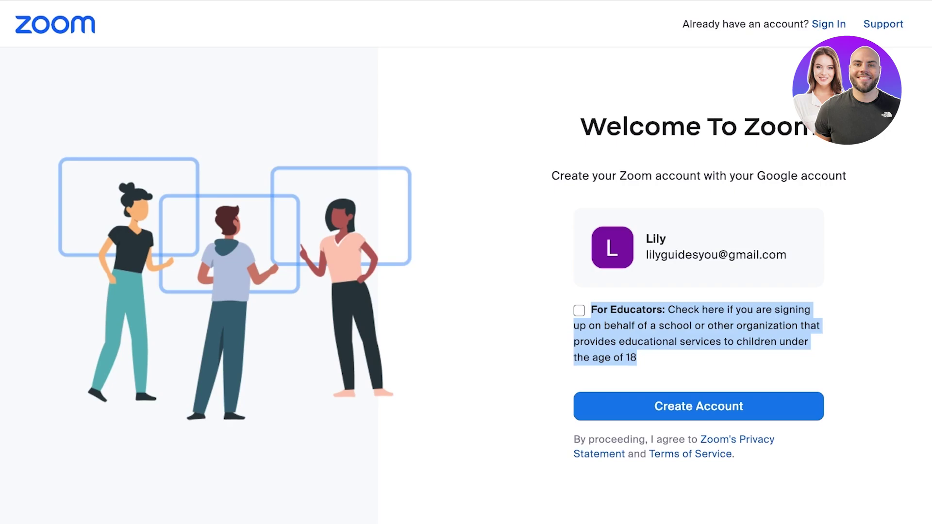
left_click(735, 312)
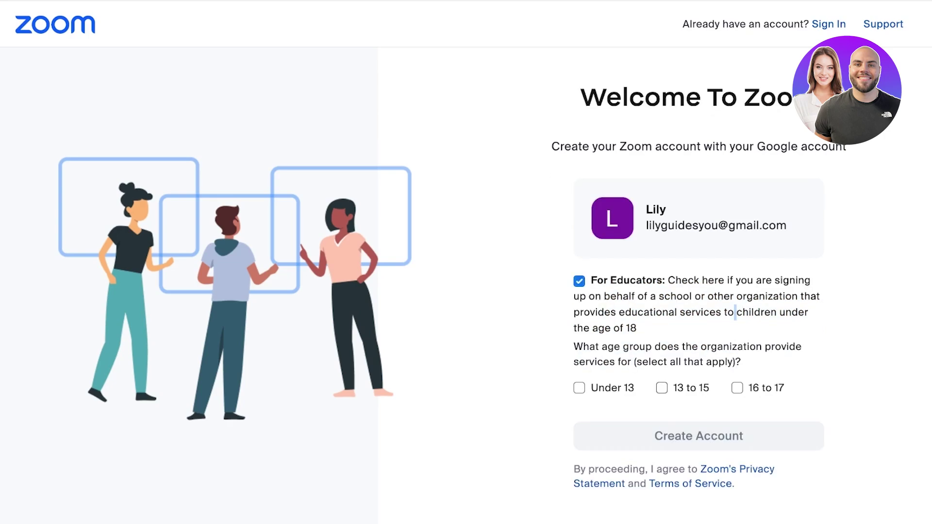
left_click(737, 388)
left_click(662, 388)
left_click(580, 388)
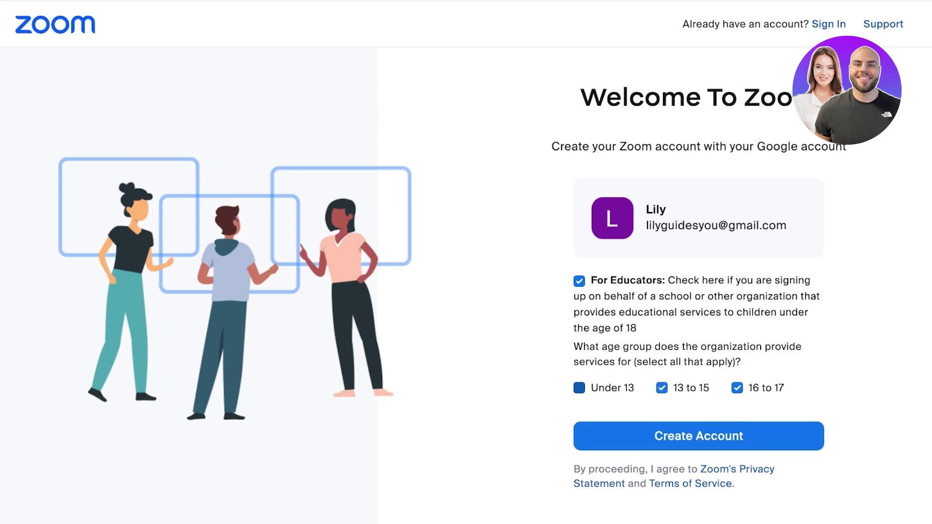
left_click(580, 388)
left_click(661, 388)
left_click(737, 388)
left_click(579, 281)
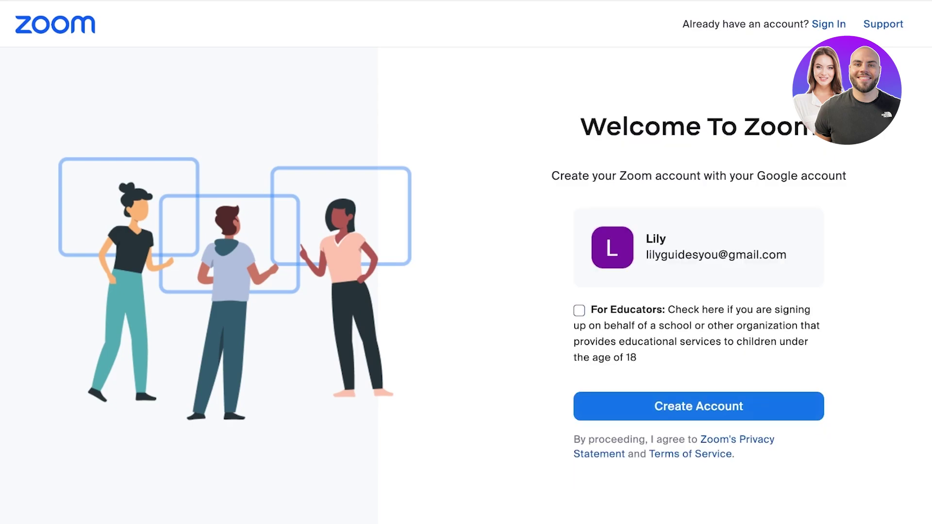
left_click(699, 406)
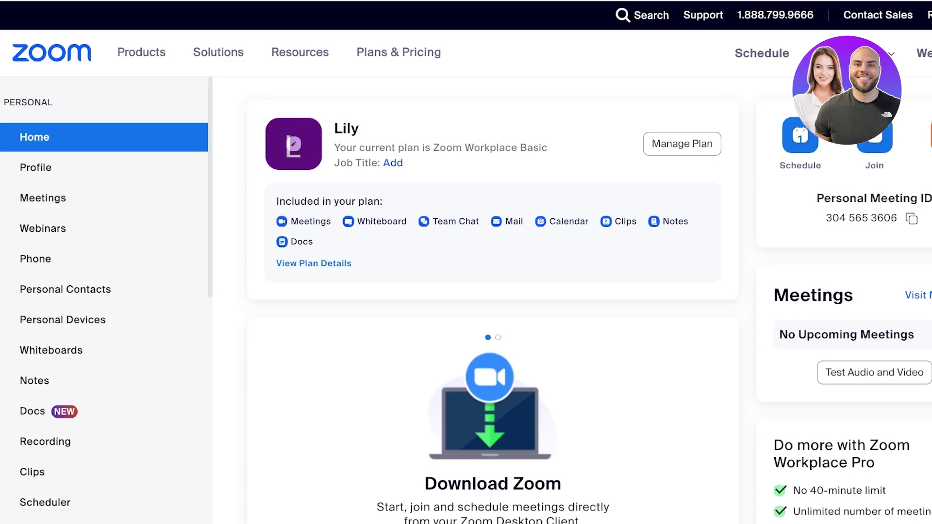
Step: Upload a portrait photo as the profile picture and save it
left_click(294, 143)
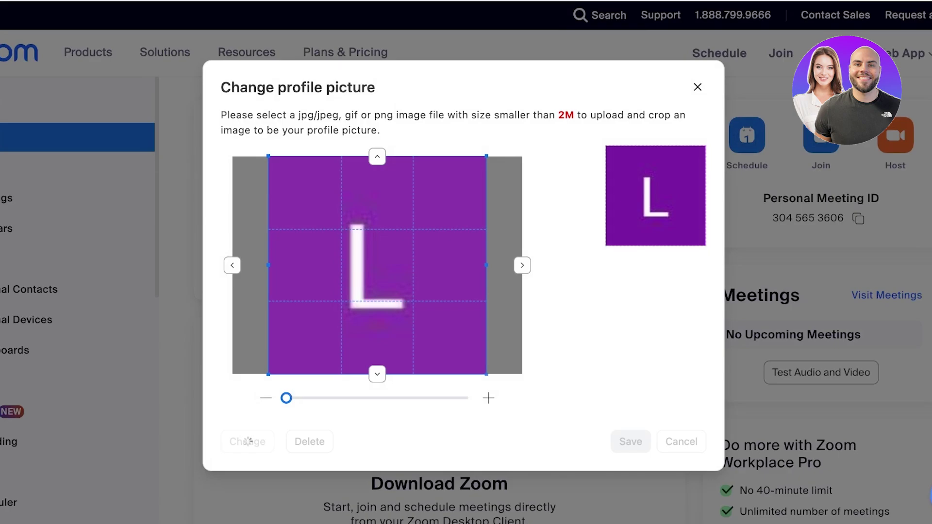
left_click(631, 441)
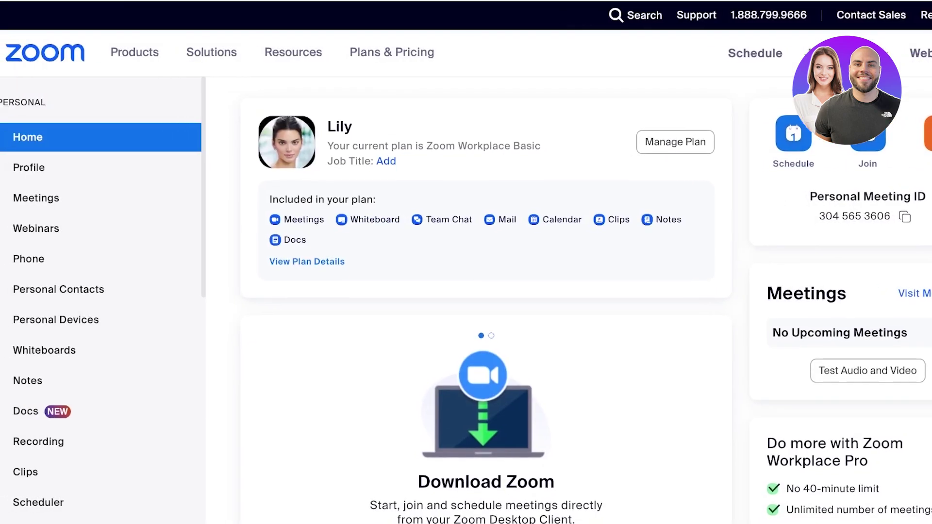
scroll(485, 292, "down", 1)
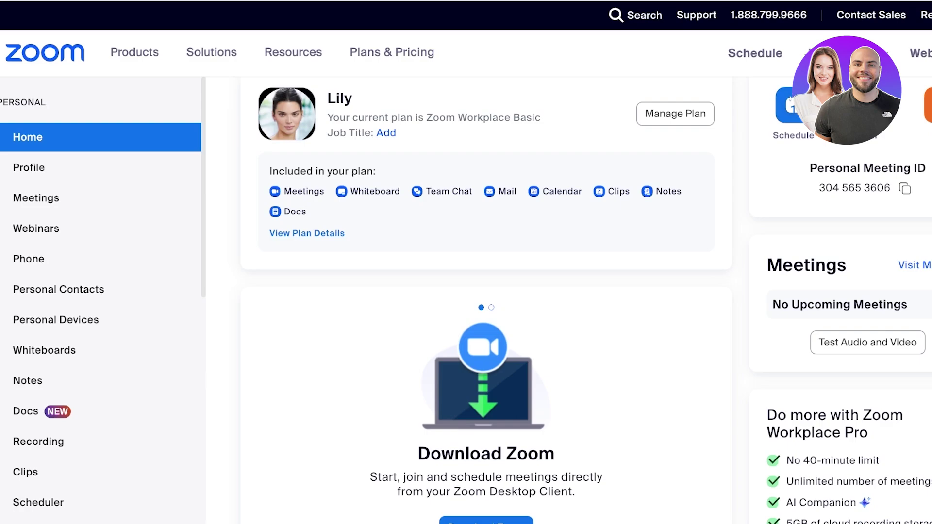
Step: Scroll through the Profile page's personal, meeting and account details, then go to Meetings
left_click(29, 167)
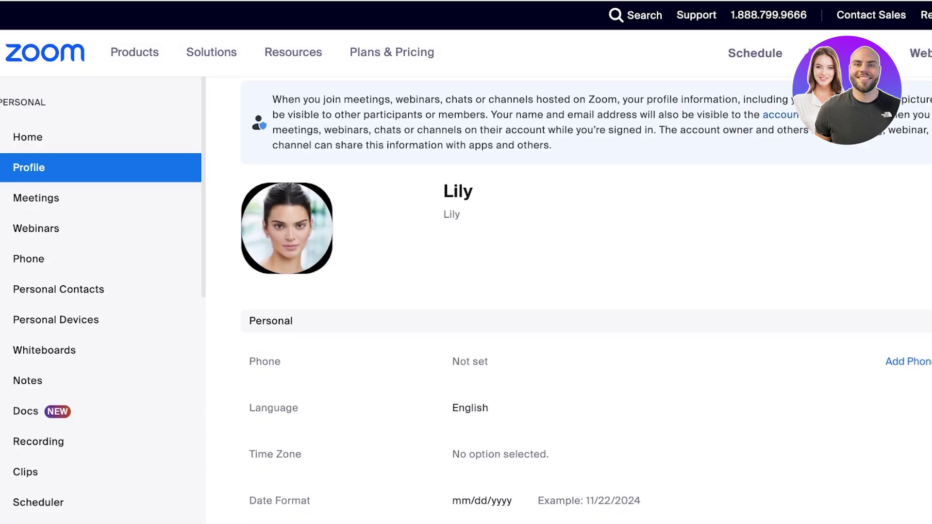
scroll(583, 302, "down", 8)
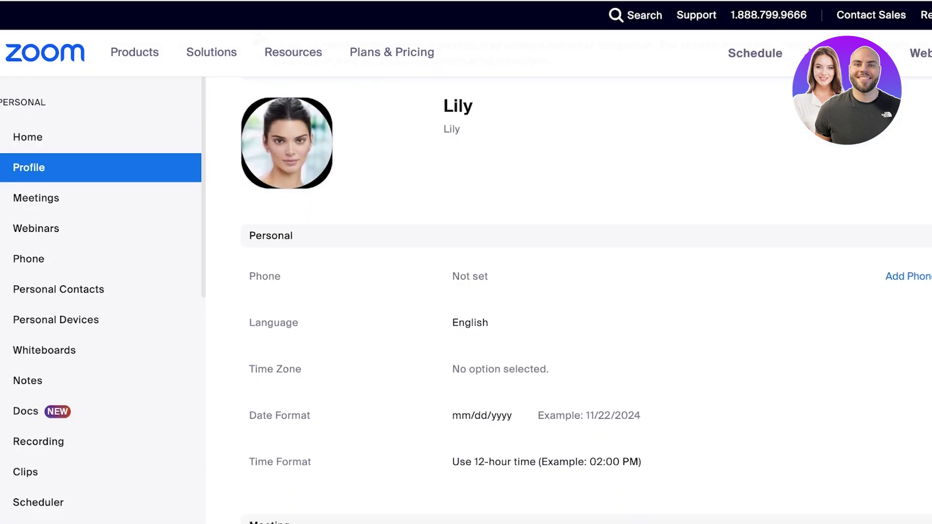
scroll(582, 301, "up", 2)
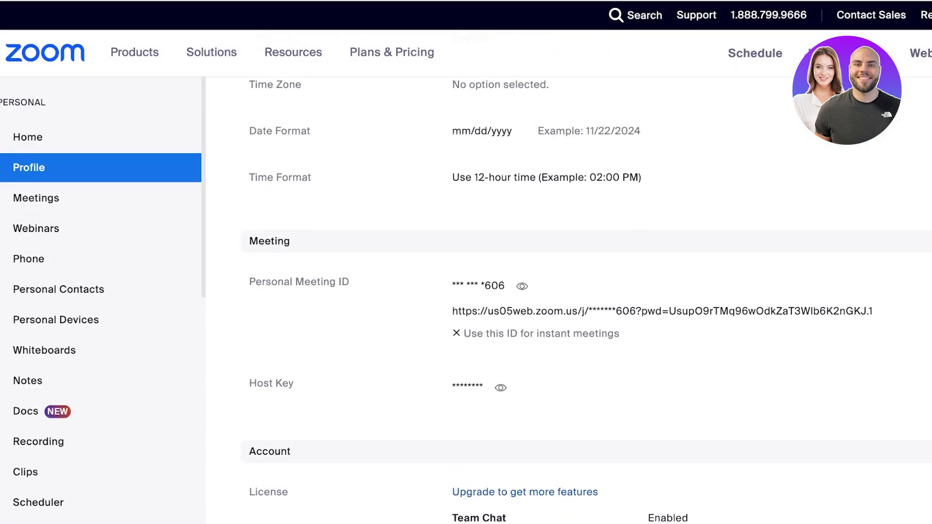
scroll(583, 301, "down", 8)
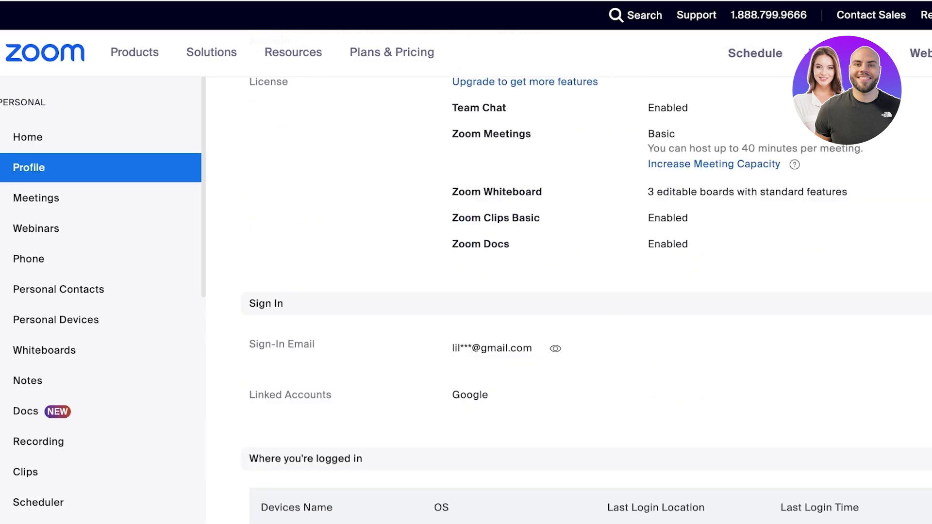
scroll(583, 301, "up", 10)
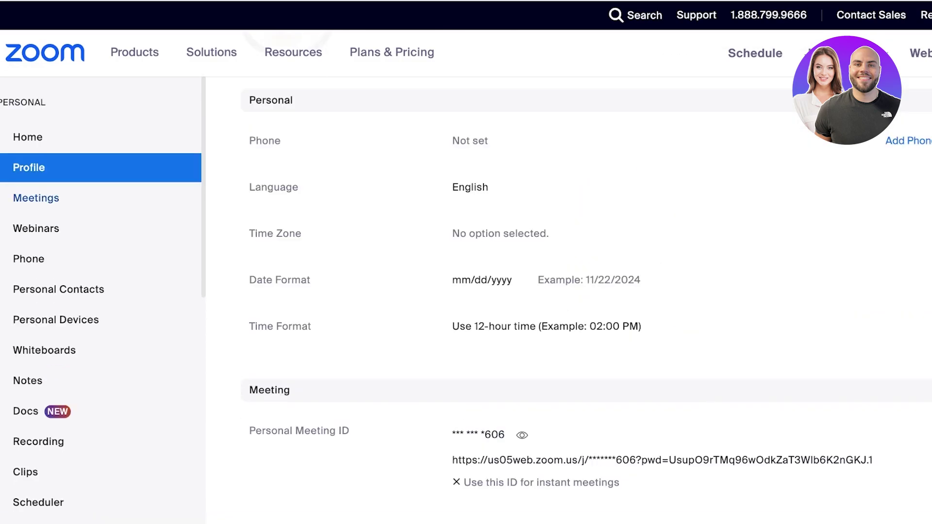
left_click(36, 198)
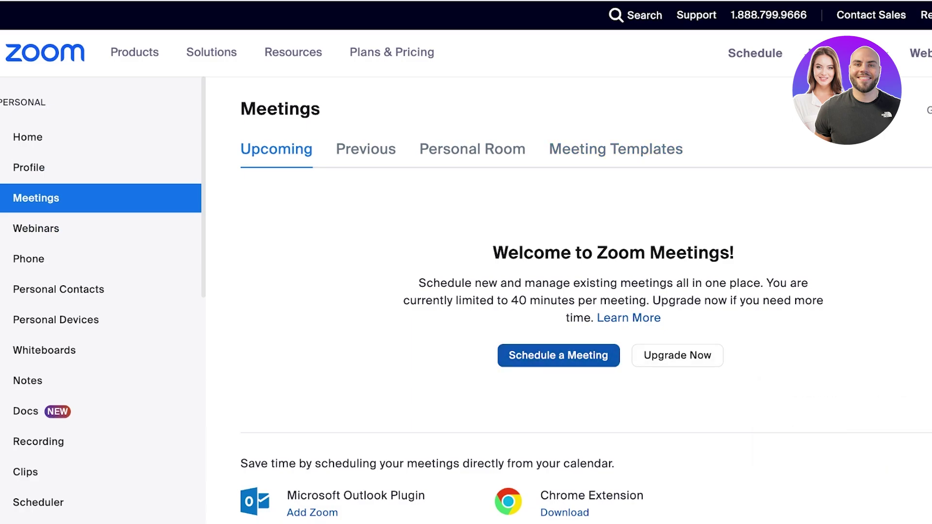
Step: Start a new meeting titled 'Zoom Onboarding' and add a description
left_click(558, 355)
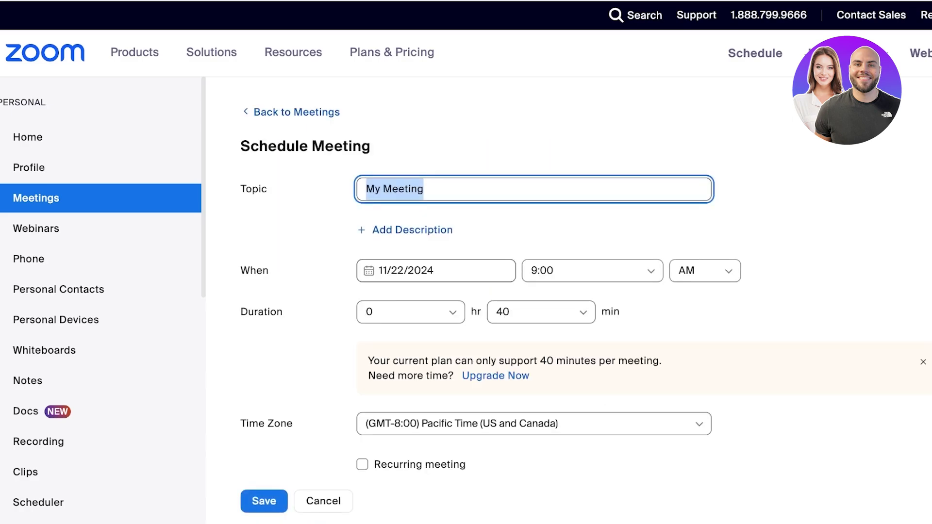
type("A")
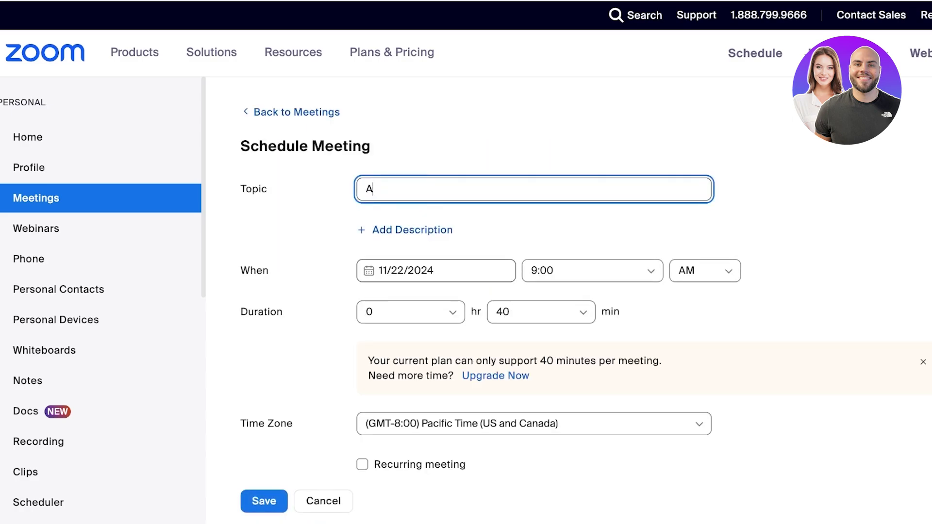
key("BackSpace")
type("Zoom Onboarding")
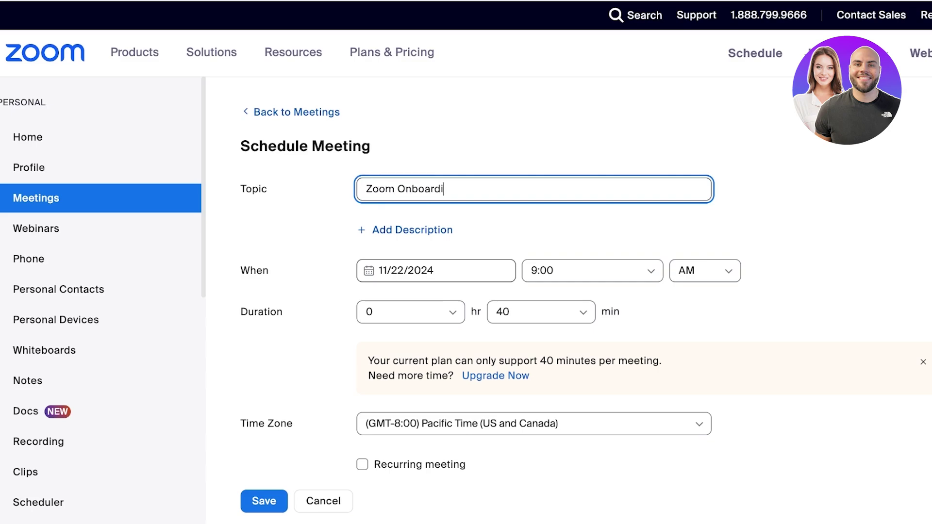
left_click(412, 230)
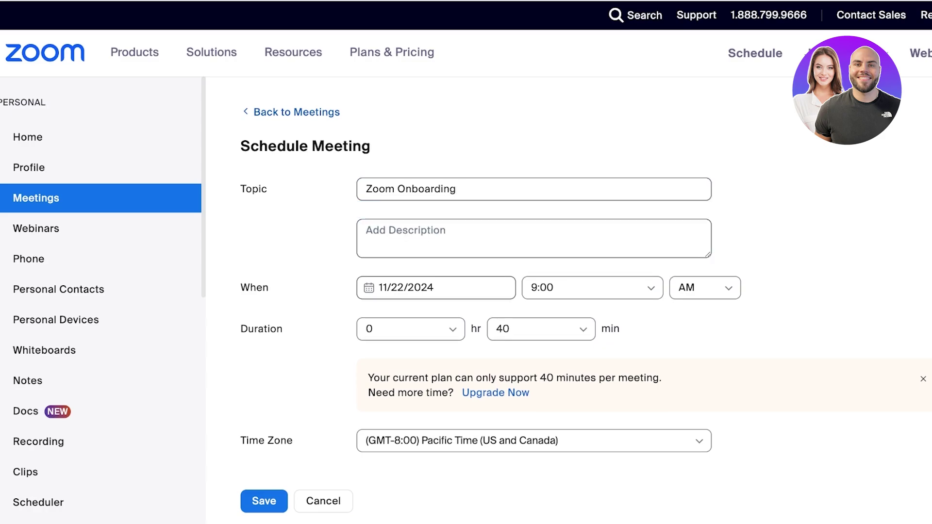
Step: Set the meeting date to 11/23/2024 with a 12:00 PM start time
left_click(437, 287)
left_click(567, 192)
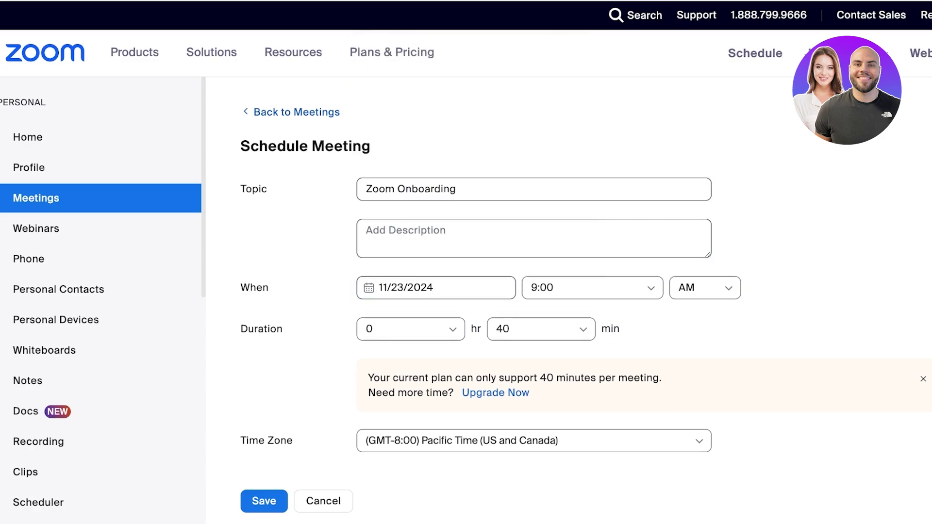
left_click(650, 288)
left_click(650, 289)
left_click(650, 288)
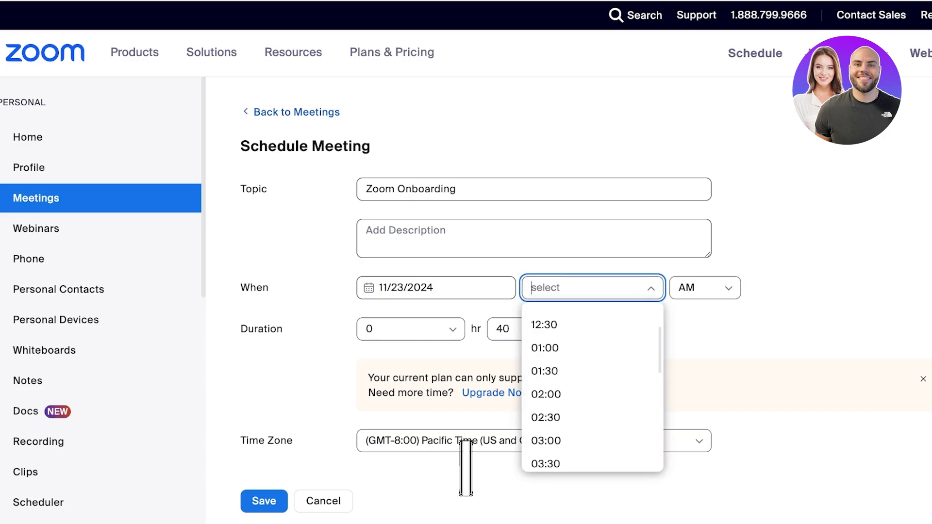
left_click(544, 316)
left_click(705, 288)
left_click(687, 348)
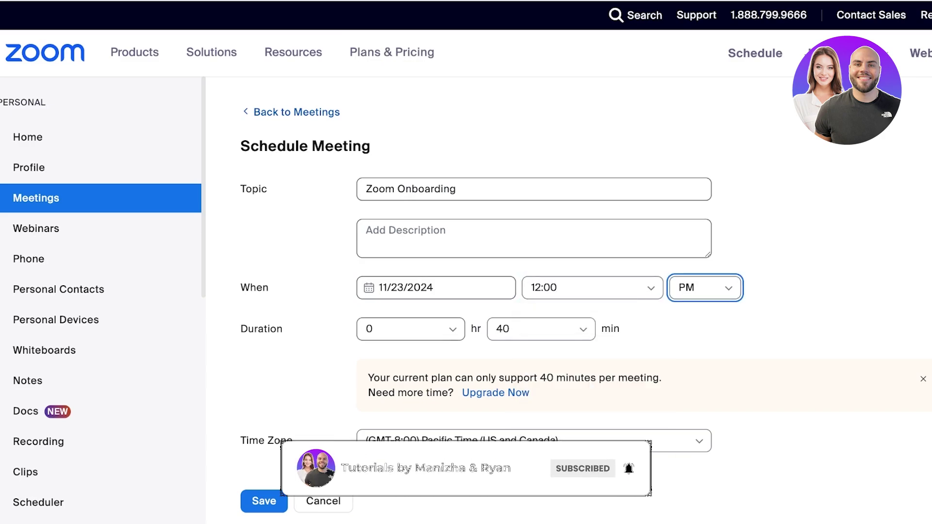
Step: Try duration hours of 3 and then 2, with 0 extra minutes
left_click(411, 329)
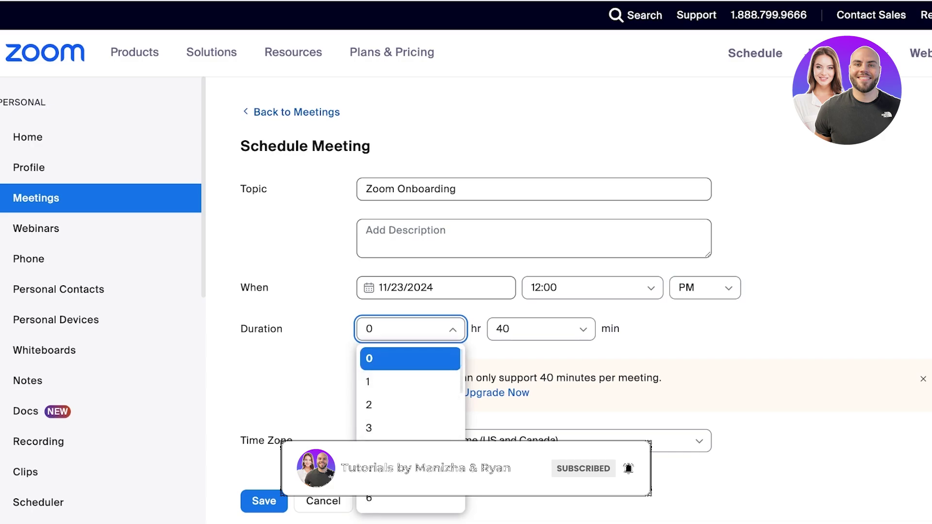
left_click(389, 428)
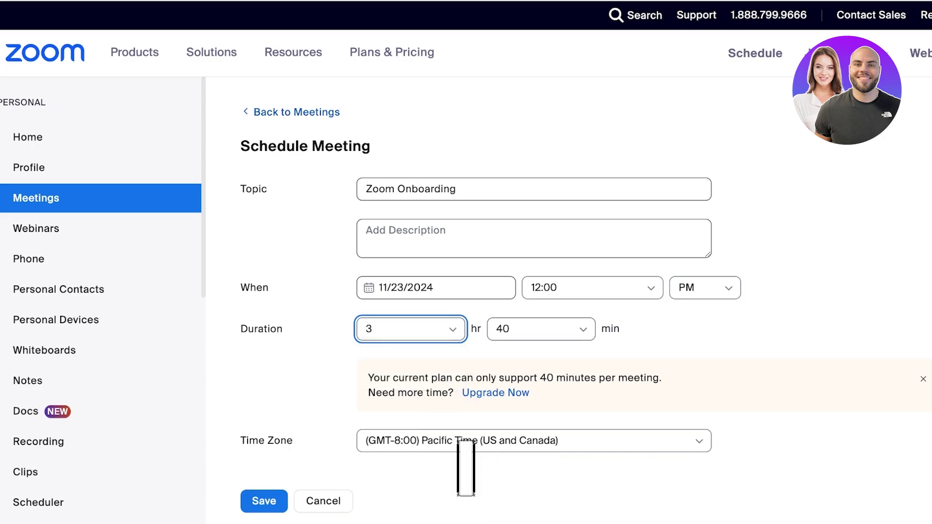
left_click(542, 329)
left_click(411, 329)
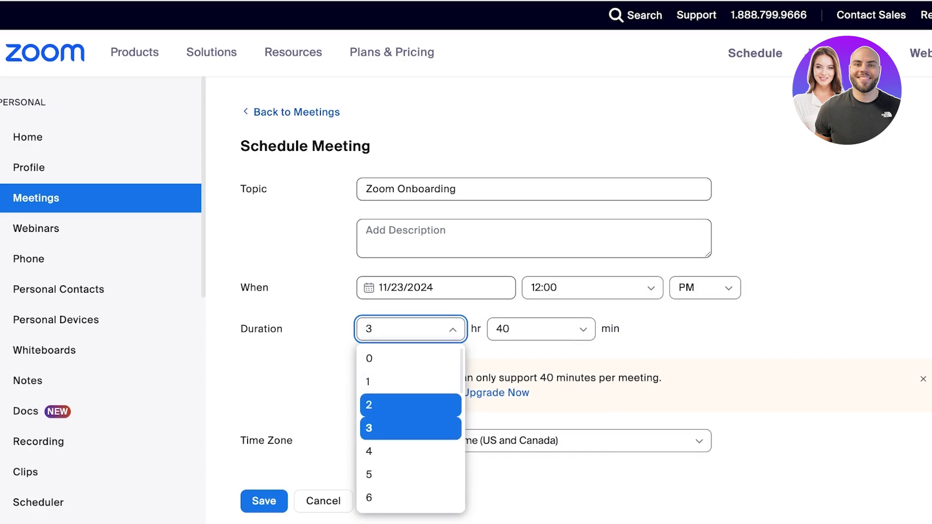
left_click(411, 405)
left_click(541, 329)
left_click(500, 357)
scroll(534, 291, "down", 2)
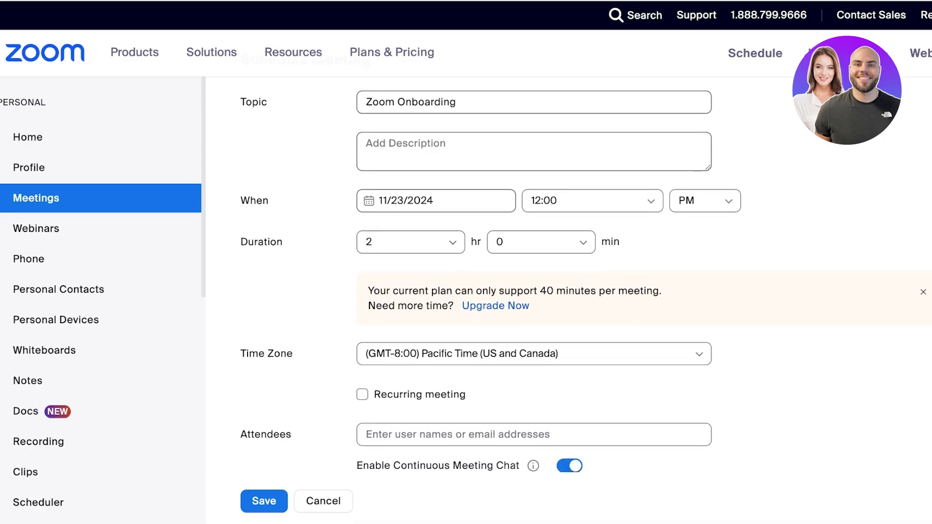
left_click_drag(368, 290, 662, 290)
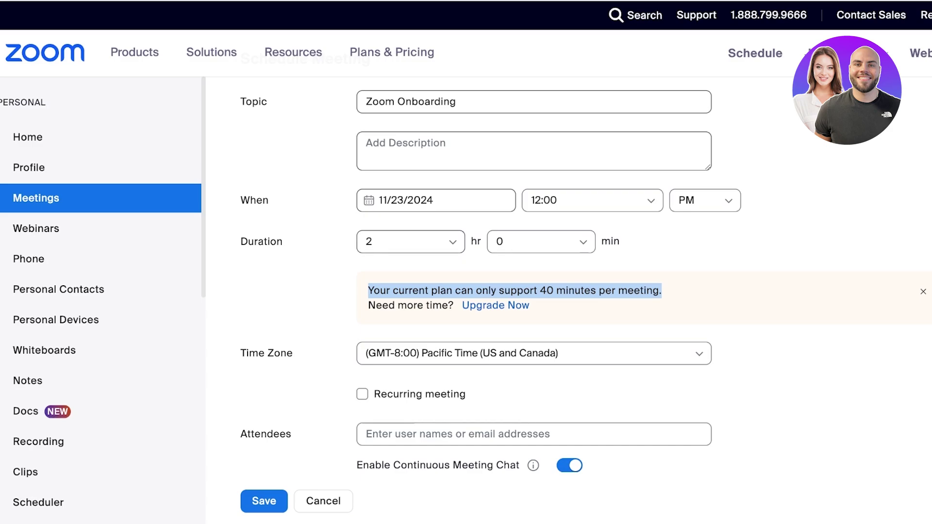
Step: Enter 30 as the duration minutes
left_click(541, 242)
type("30")
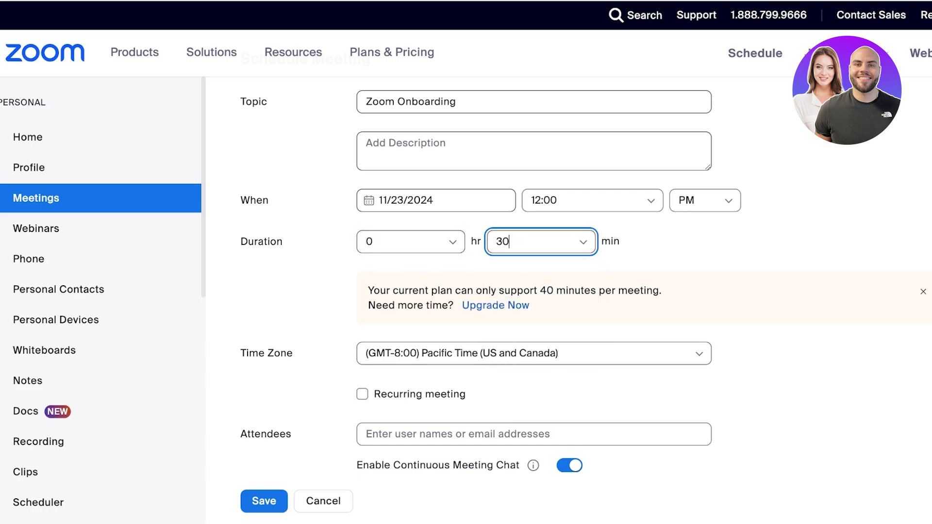
key("Return")
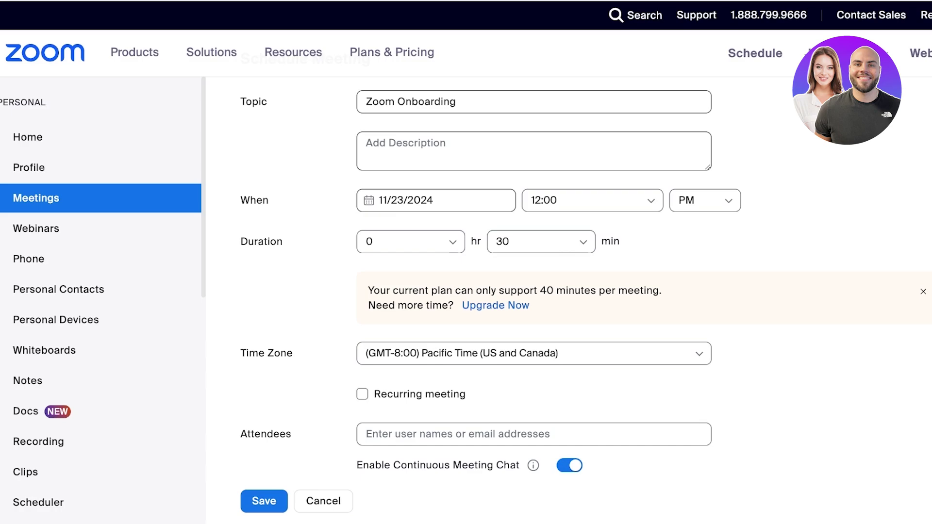
scroll(534, 272, "up", 1)
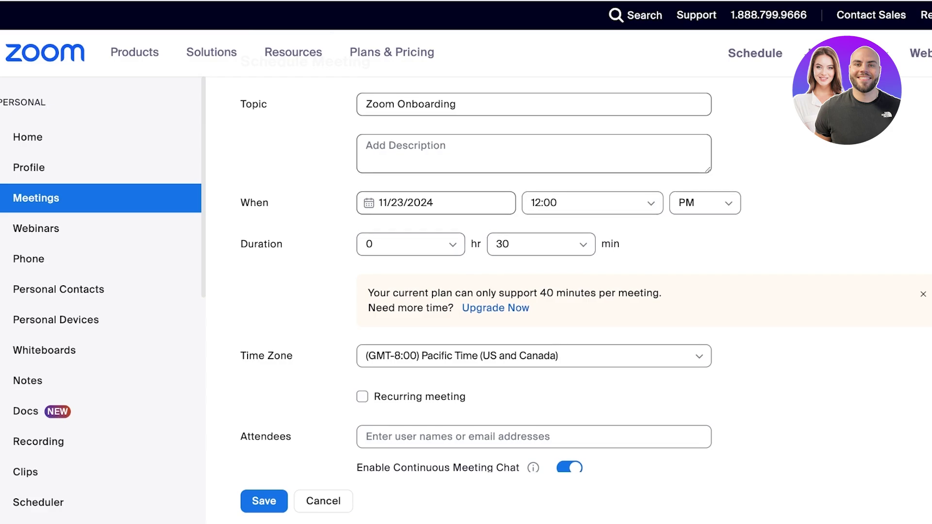
scroll(534, 272, "down", 6)
scroll(535, 272, "up", 7)
Step: Set the meeting time zone to (GMT+1:00) Paris
scroll(534, 272, "down", 3)
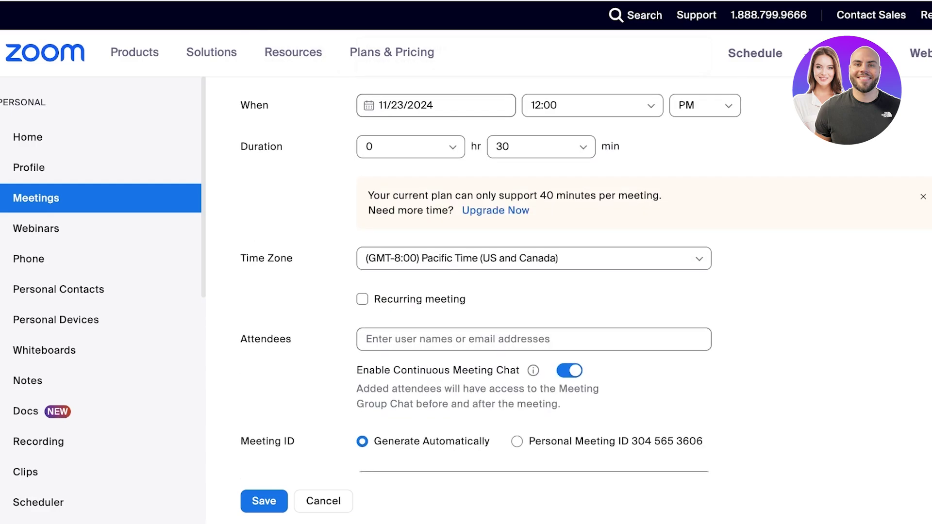
left_click(535, 258)
scroll(535, 344, "down", 5)
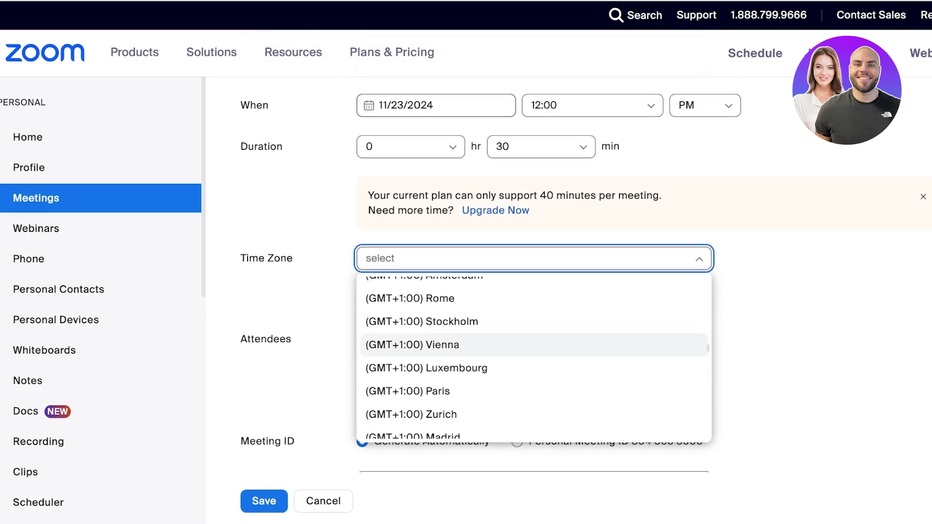
type("p")
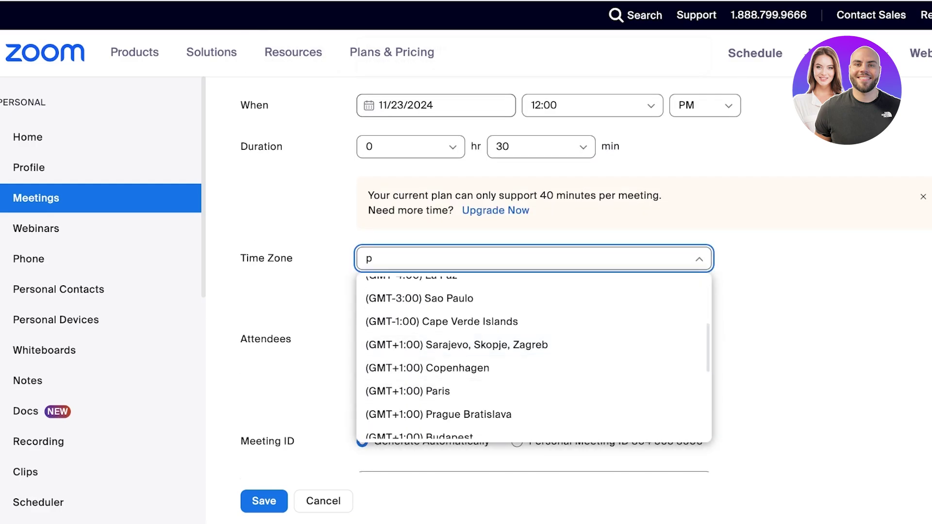
key("Down")
key("Down")
key("Return")
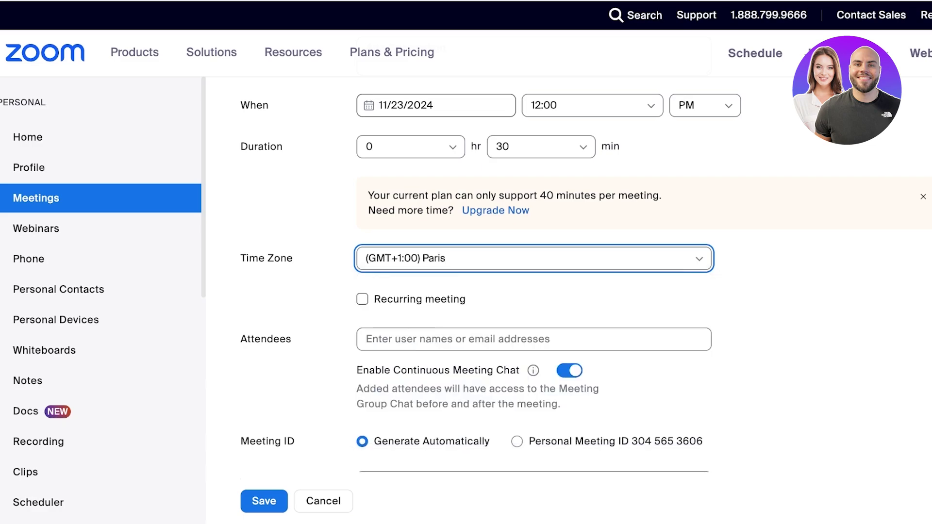
key("Tab")
Step: Make the meeting recurring with No Fixed Time, then turn recurrence off
key("space")
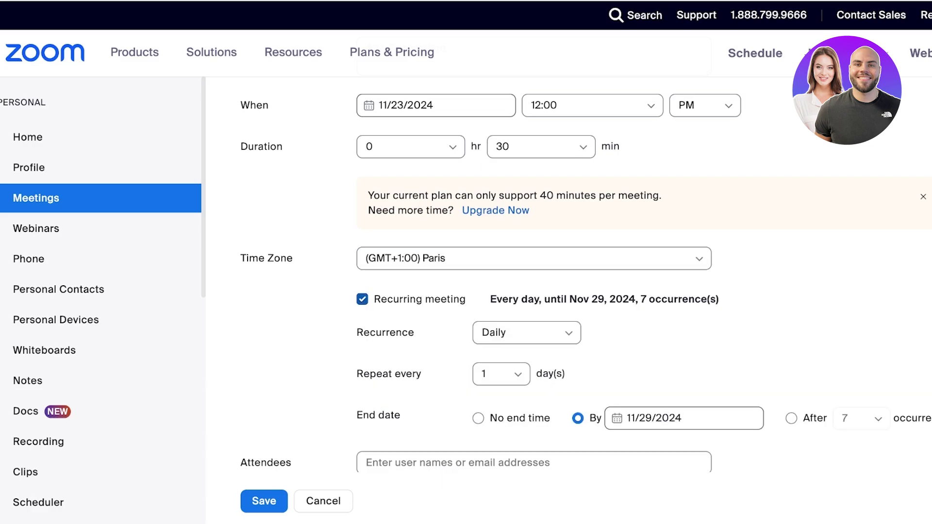
key("Down")
key("Tab")
key("space")
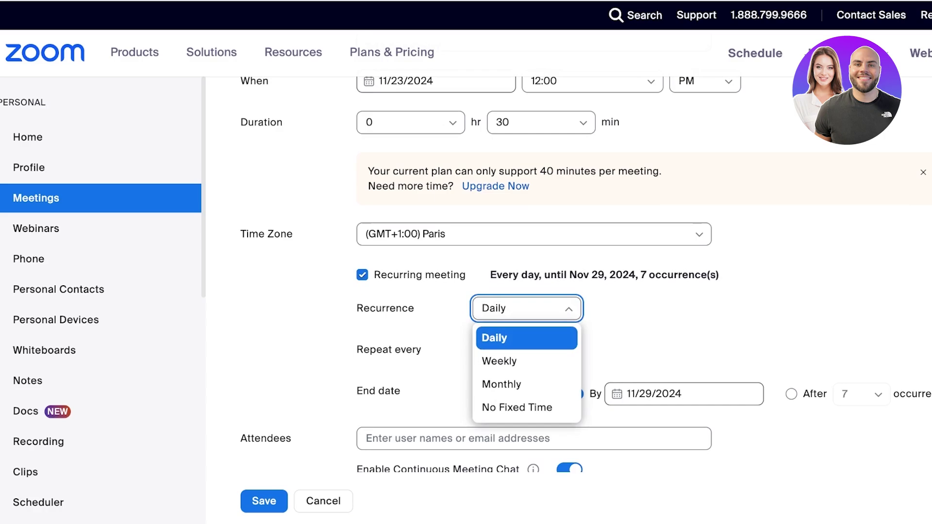
scroll(534, 326, "down", 2)
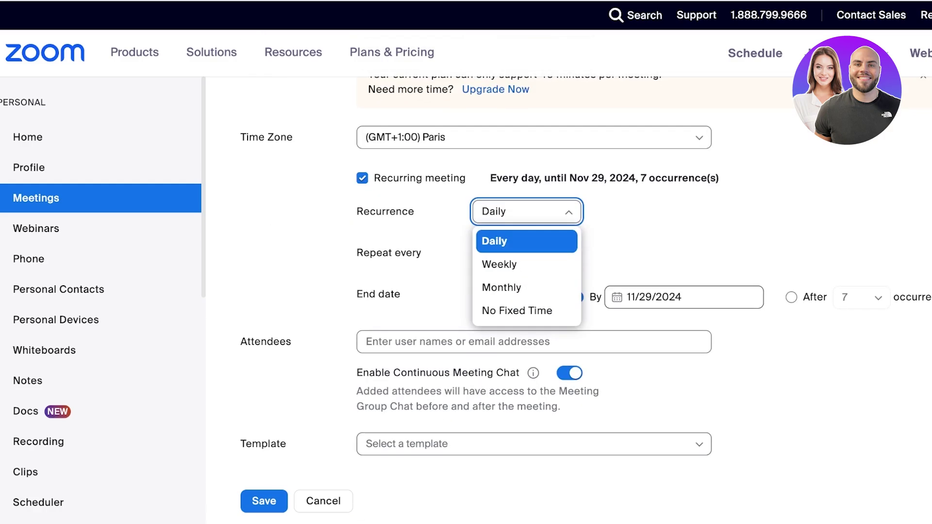
key("Down")
key("Down")
key("Down")
key("Return")
key("shift+Tab")
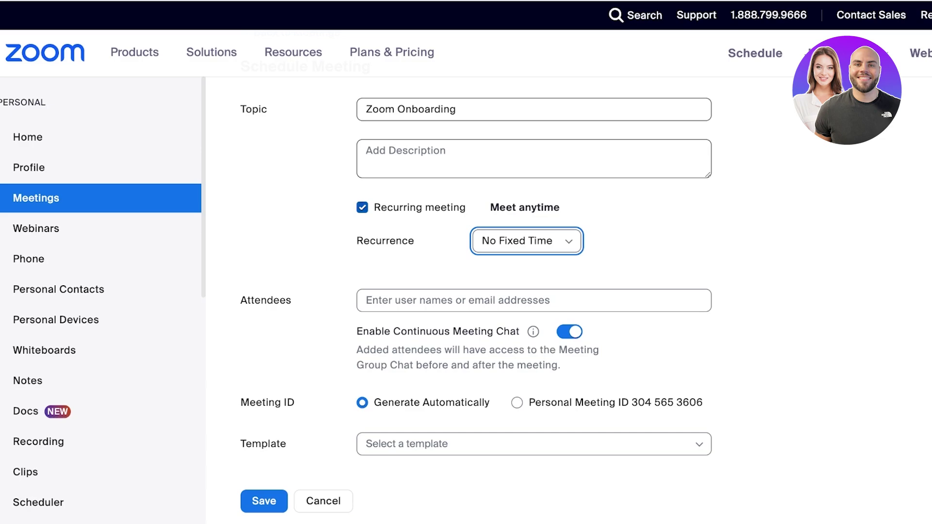
key("space")
Step: Try Daily and then Monthly recurrence every 1 month, then uncheck Recurring meeting
key("space")
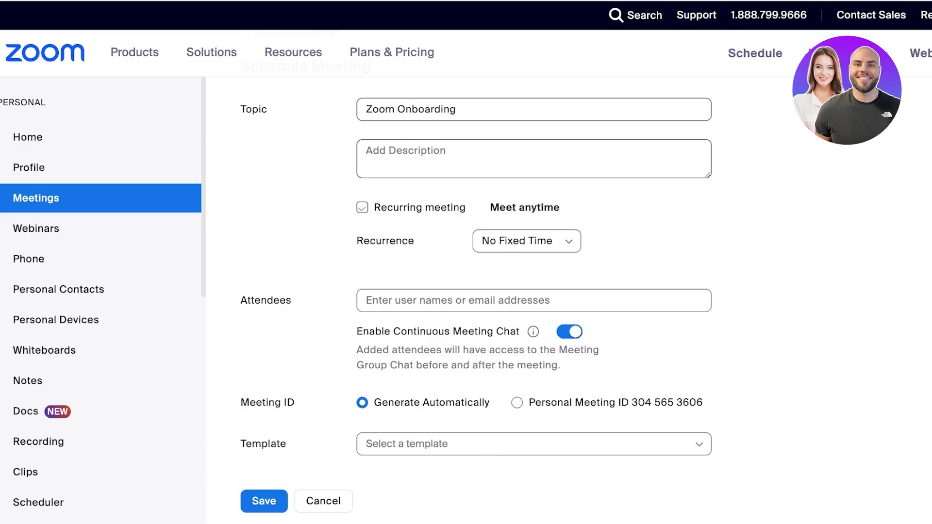
key("Tab")
key("space")
key("Return")
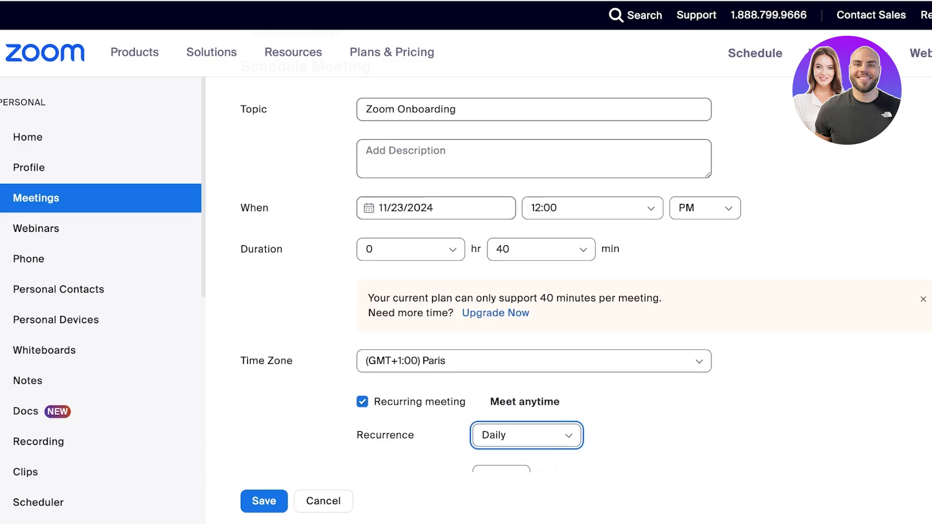
scroll(583, 277, "down", 1)
key("space")
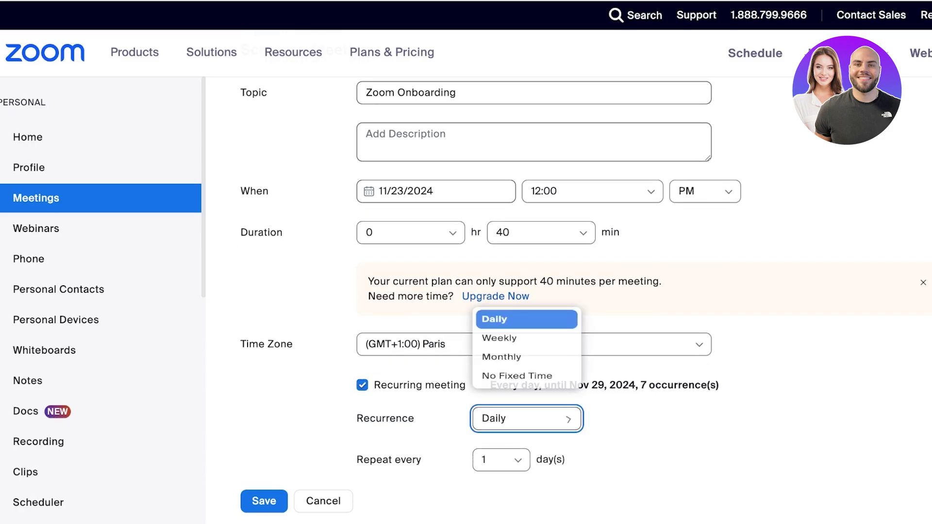
key("Down")
key("Down")
key("Return")
scroll(583, 291, "down", 2)
key("Tab")
key("space")
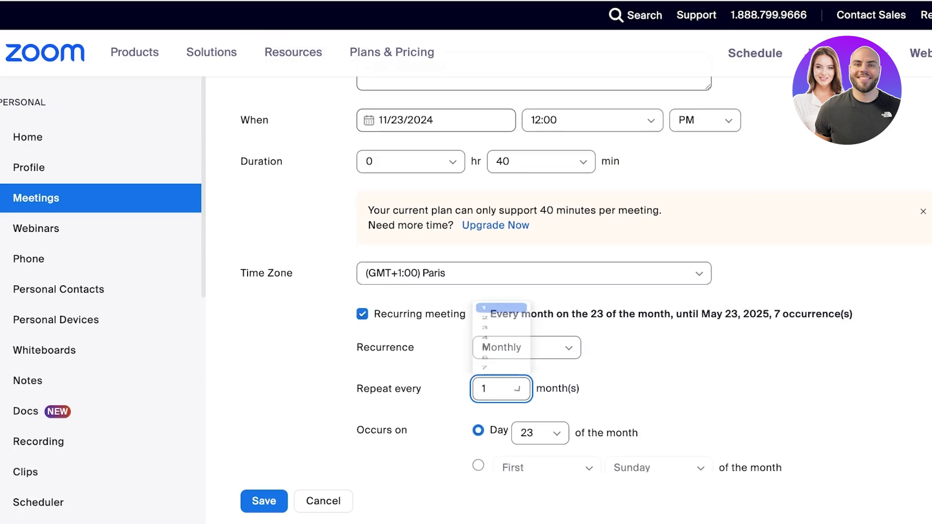
key("Return")
scroll(583, 291, "down", 2)
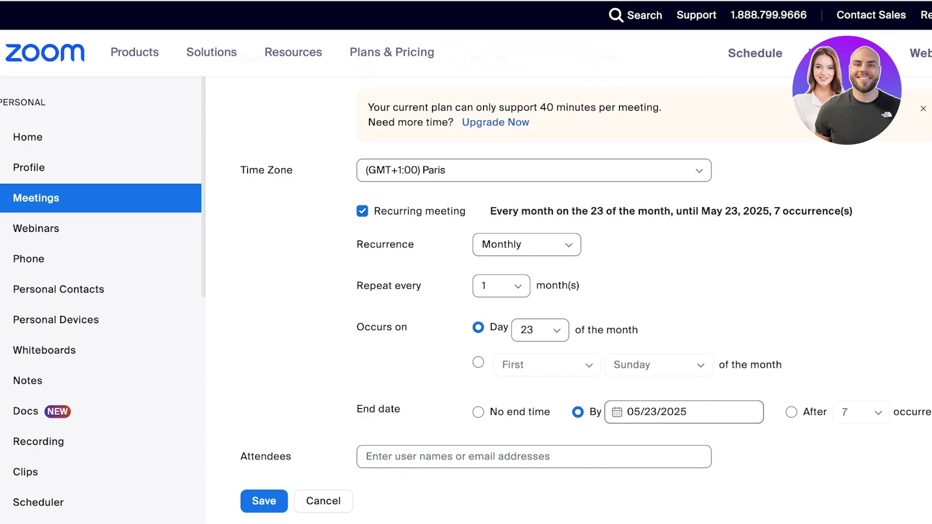
key("space")
key("Tab")
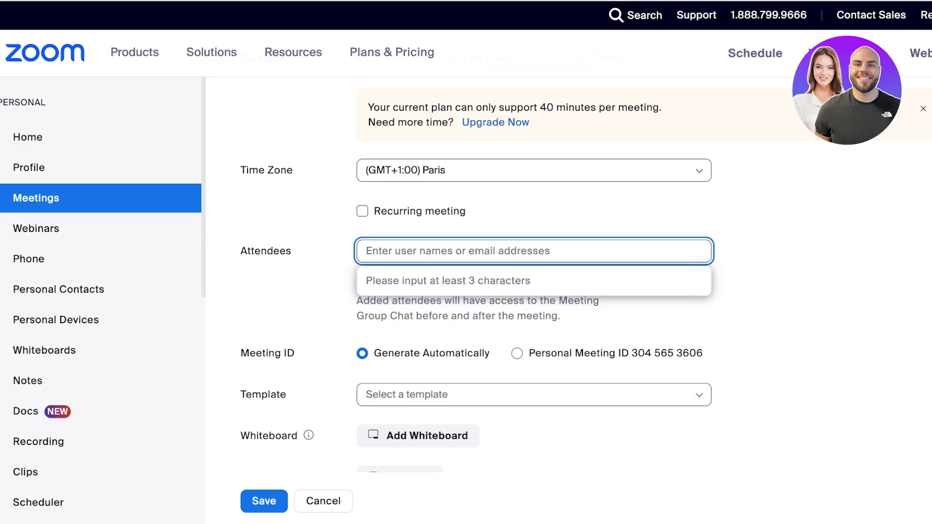
Step: Leave attendees empty and look over the continuous meeting chat setting
key("Tab")
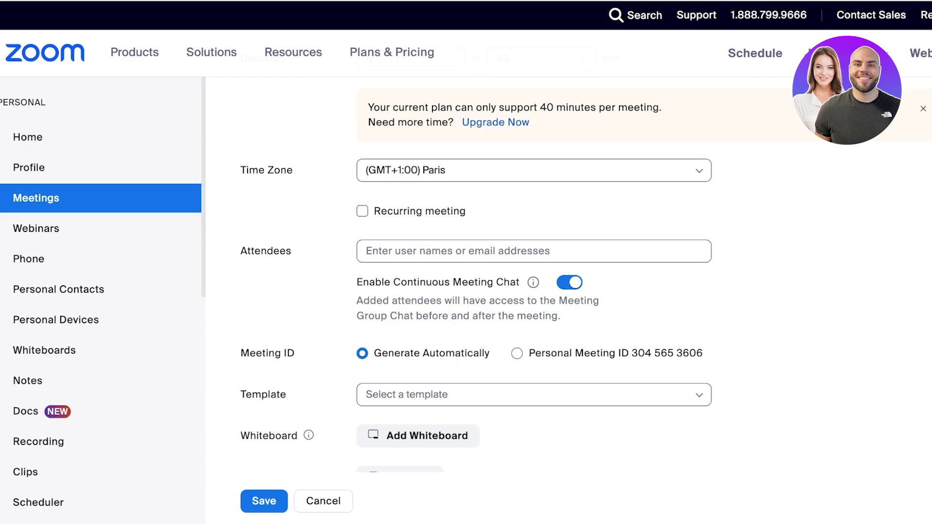
left_click_drag(357, 282, 519, 283)
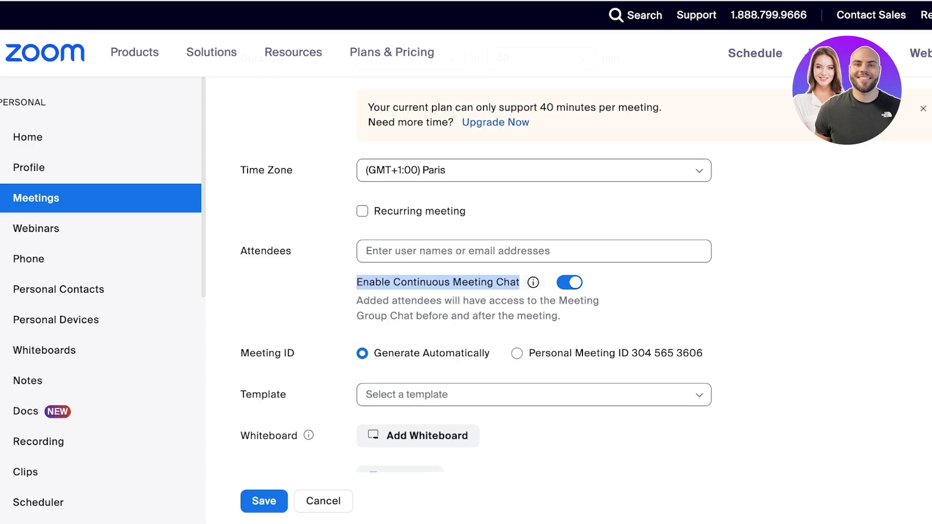
mouse_move(534, 282)
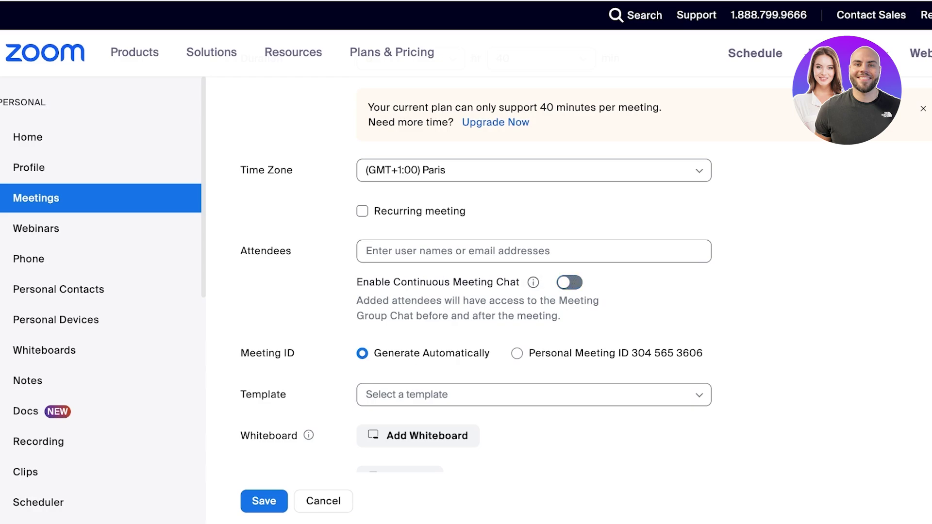
scroll(534, 276, "down", 1)
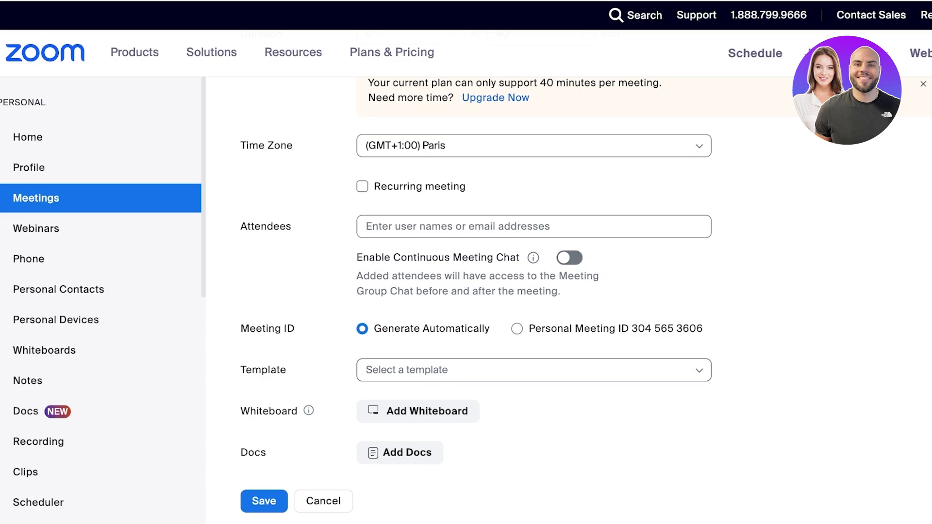
Step: Choose None in the meeting Template dropdown
left_click(486, 370)
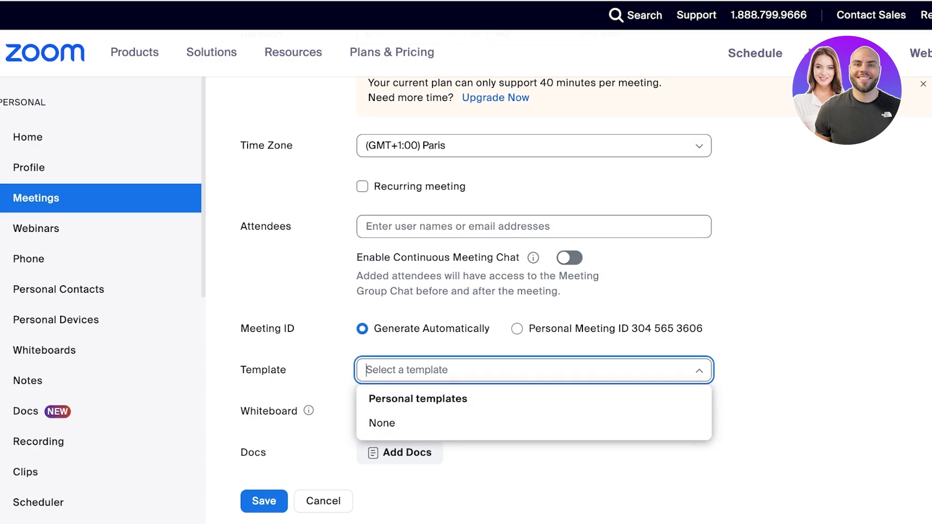
key("Escape")
key("Down")
key("Return")
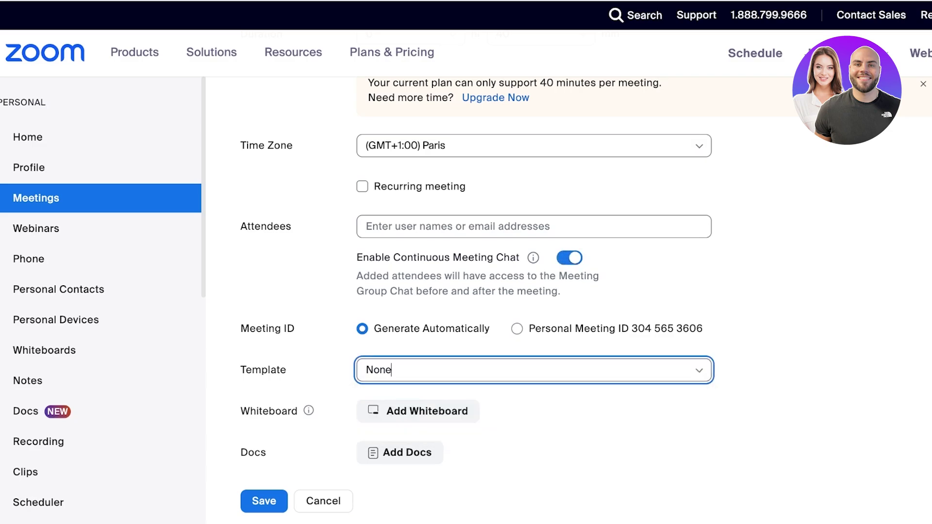
scroll(534, 291, "down", 2)
scroll(476, 275, "down", 3)
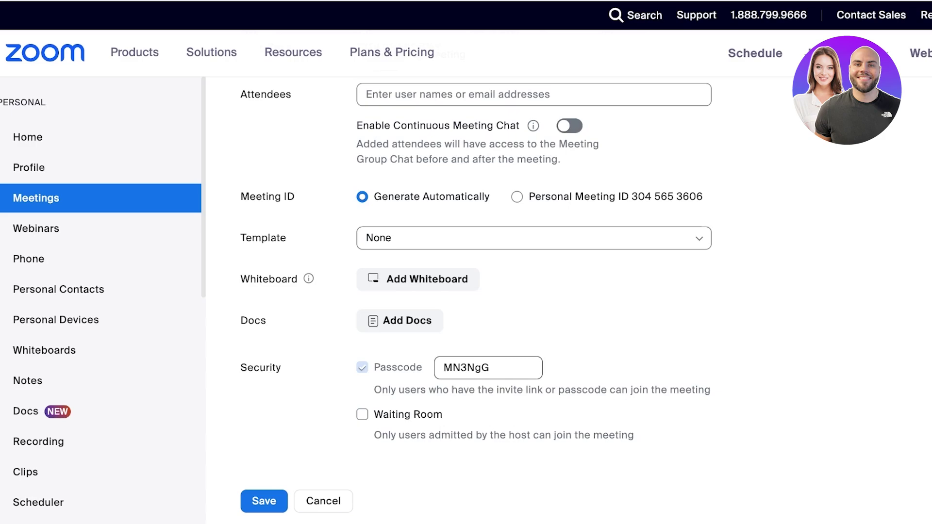
left_click(418, 279)
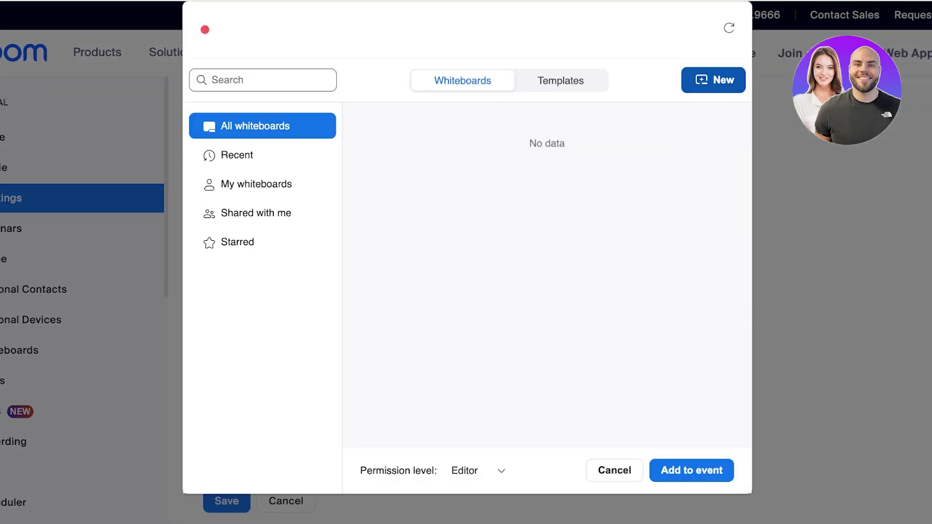
Step: Browse whiteboard template categories: Brainstorming, Agile and Scrum, Friends and Family, Sports and Games
left_click(561, 80)
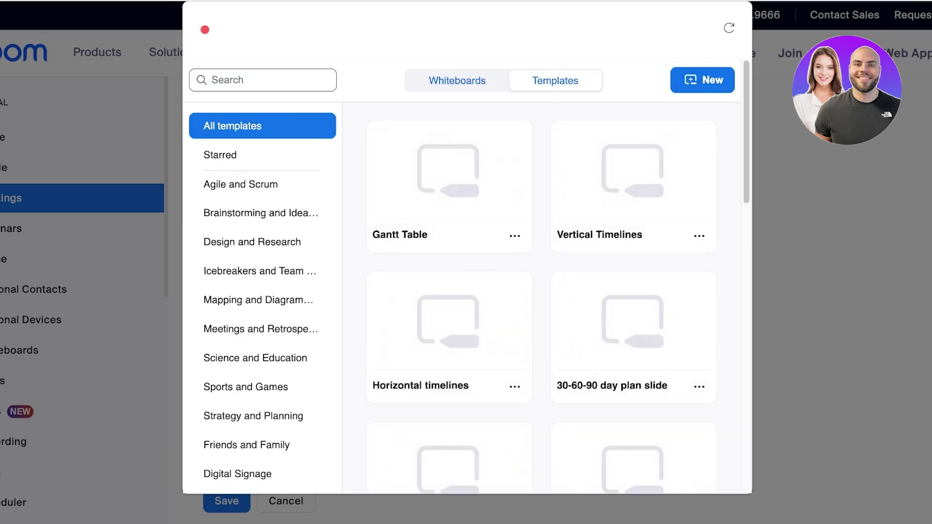
scroll(449, 233, "down", 5)
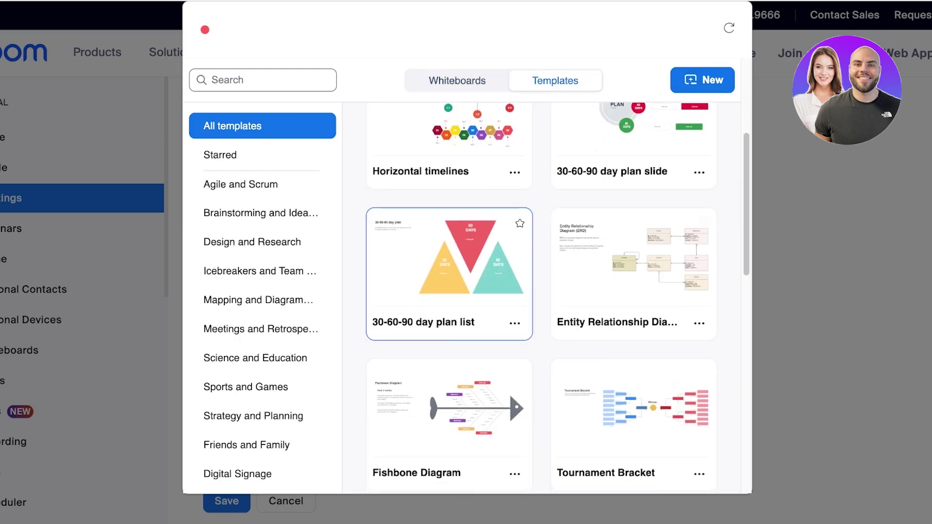
scroll(450, 272, "down", 5)
left_click(261, 213)
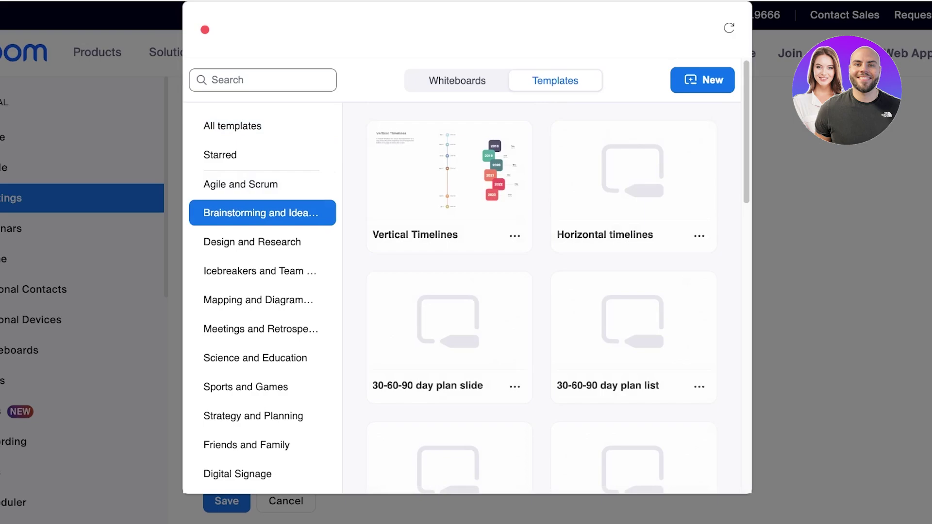
left_click(241, 184)
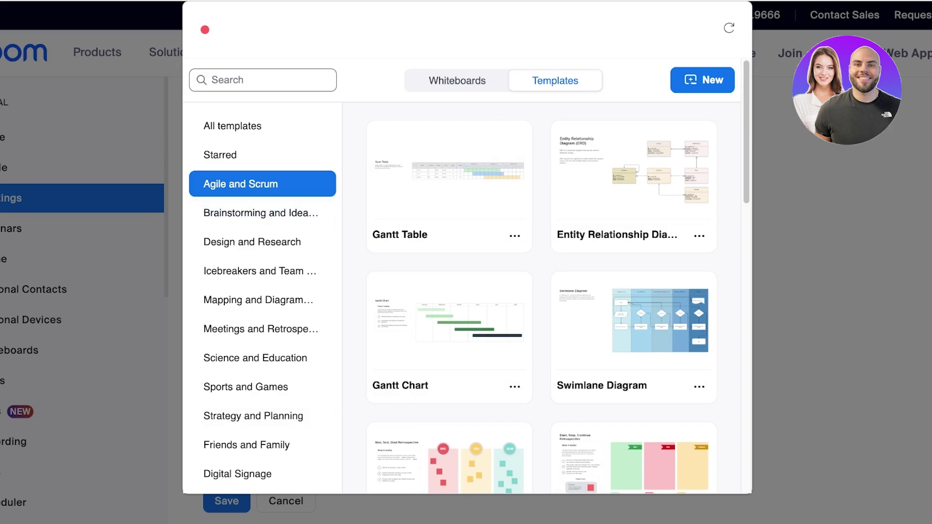
left_click(247, 445)
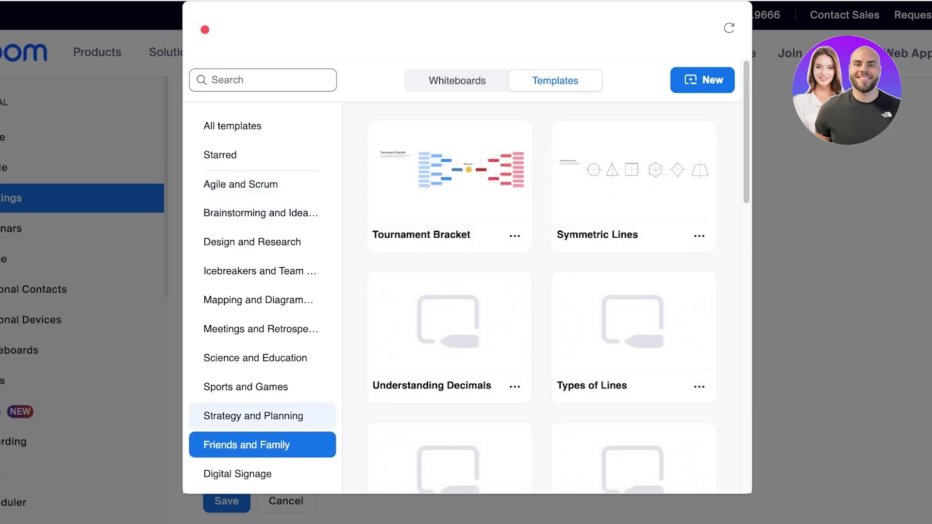
left_click(246, 387)
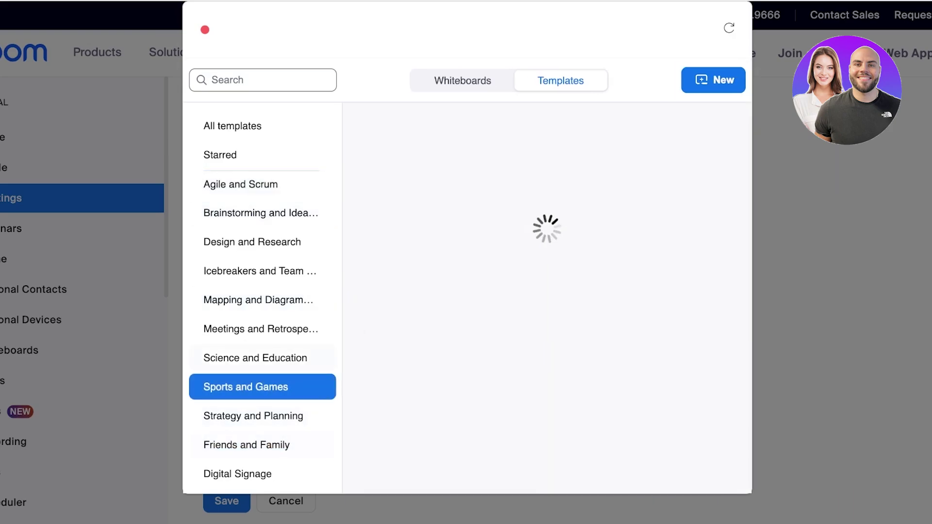
left_click(232, 126)
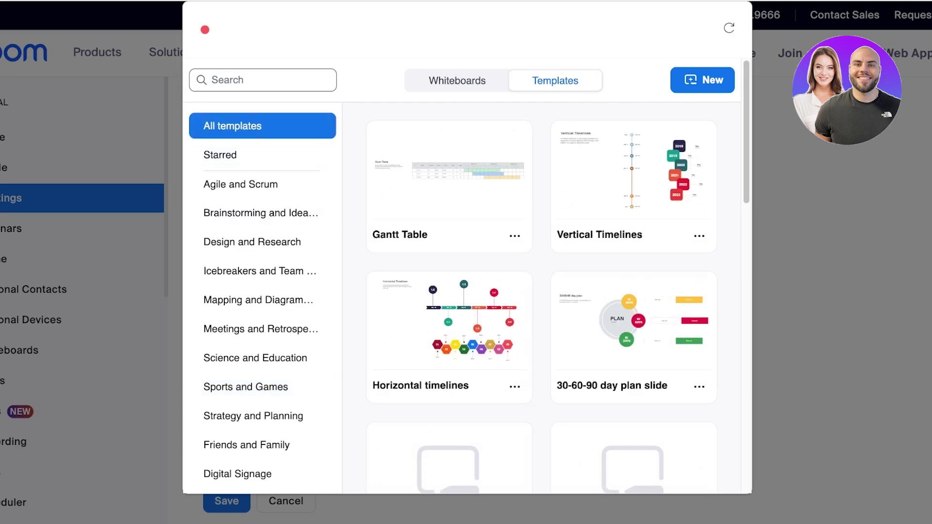
Step: Attach the Zoom Onboarding whiteboard with Viewer permission level
left_click(458, 81)
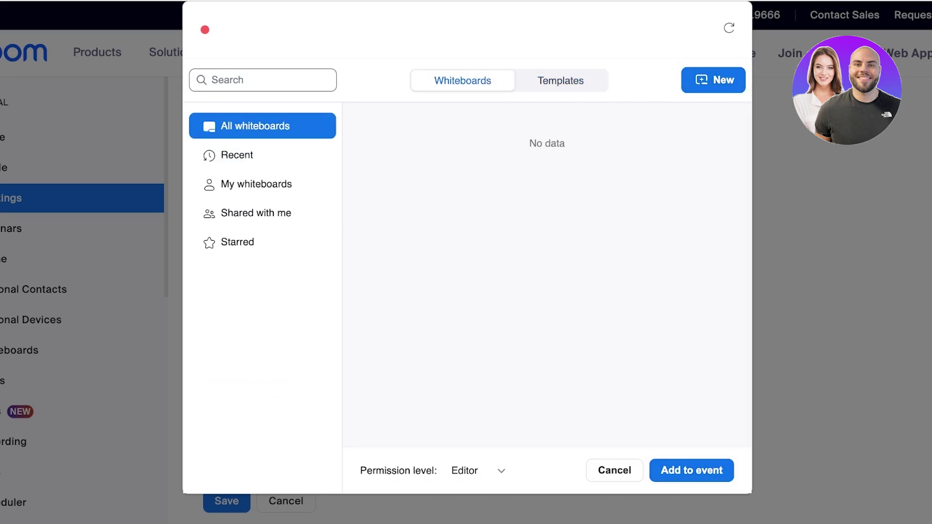
left_click(477, 471)
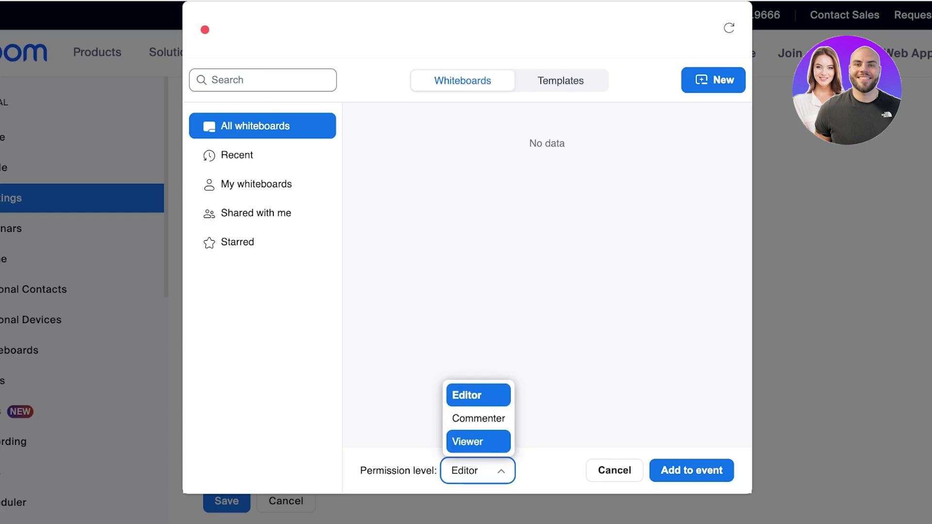
left_click(468, 441)
left_click(692, 470)
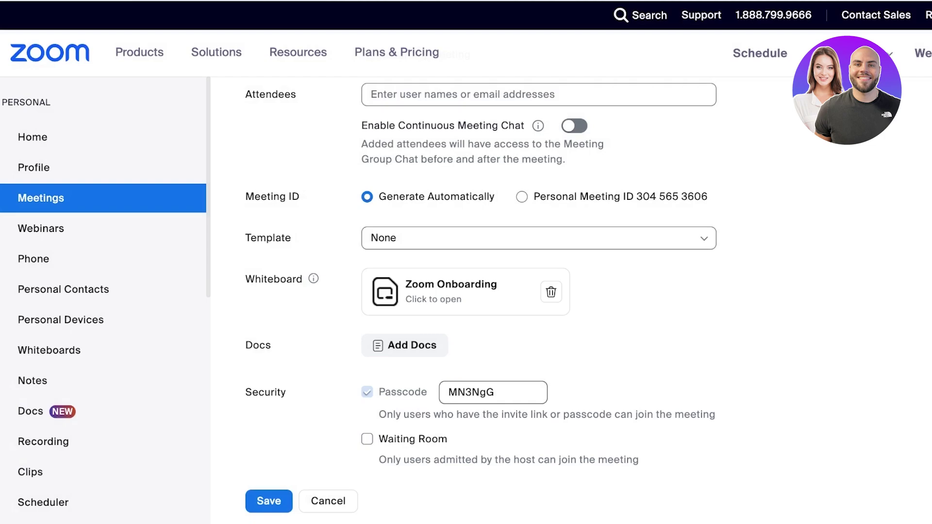
scroll(437, 310, "down", 2)
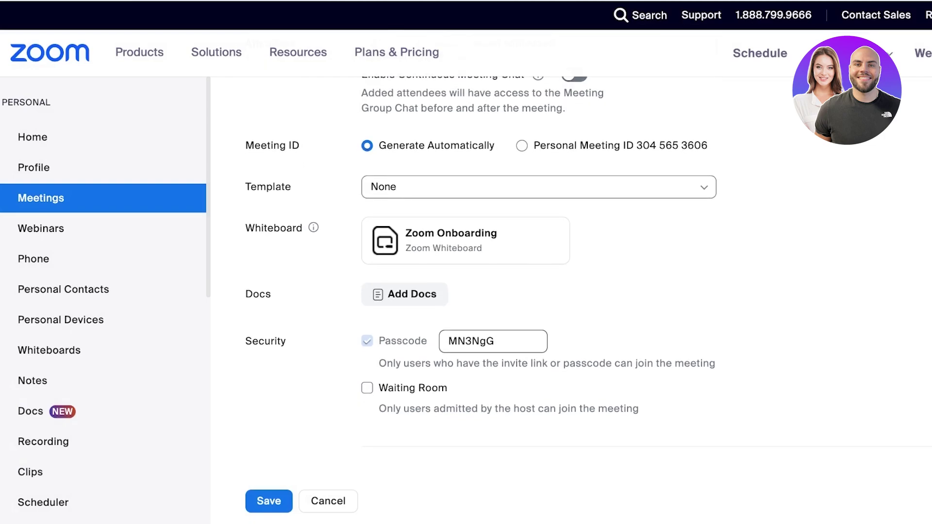
scroll(481, 272, "down", 1)
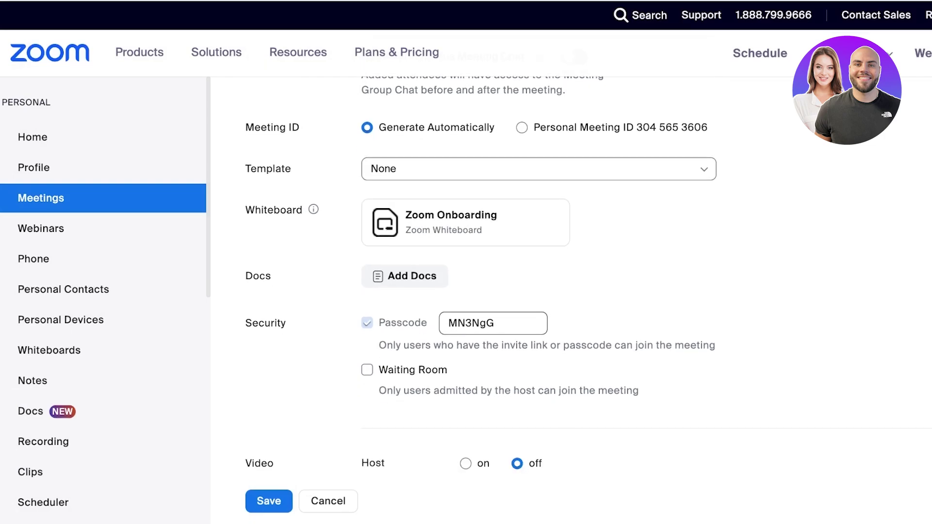
left_click(471, 323)
double_click(471, 323)
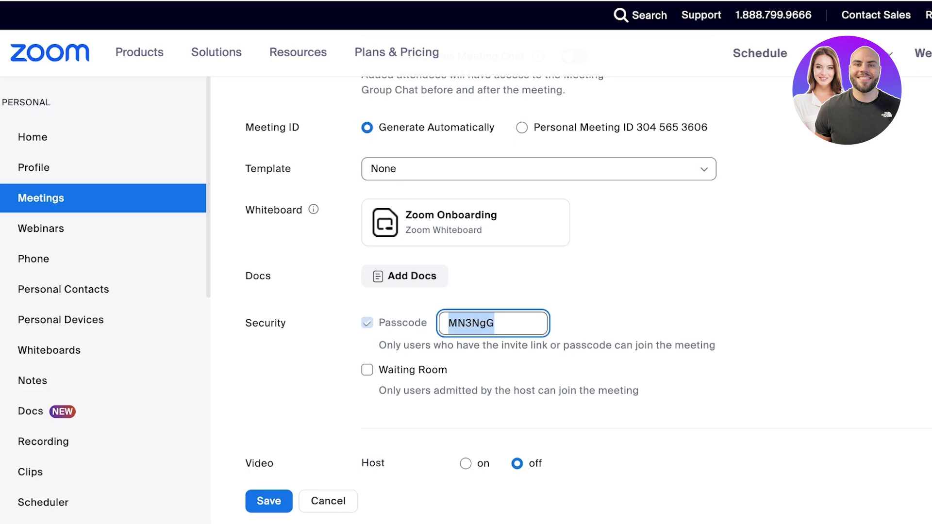
scroll(481, 272, "down", 2)
scroll(481, 272, "up", 1)
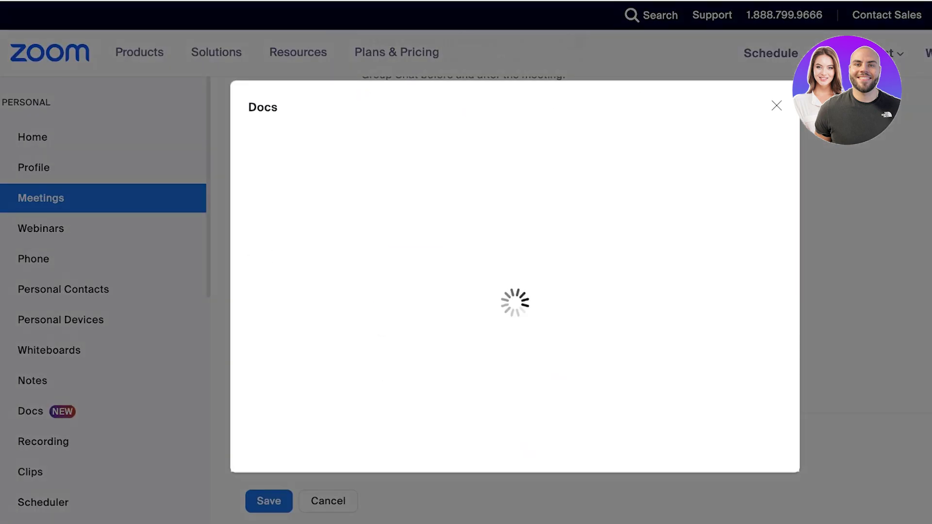
key("Escape")
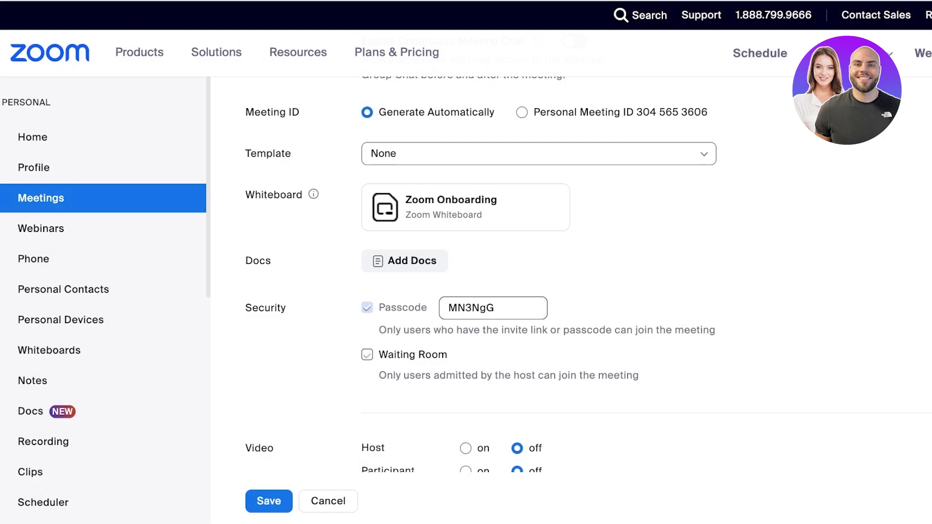
left_click(367, 355)
left_click(367, 355)
scroll(534, 291, "down", 3)
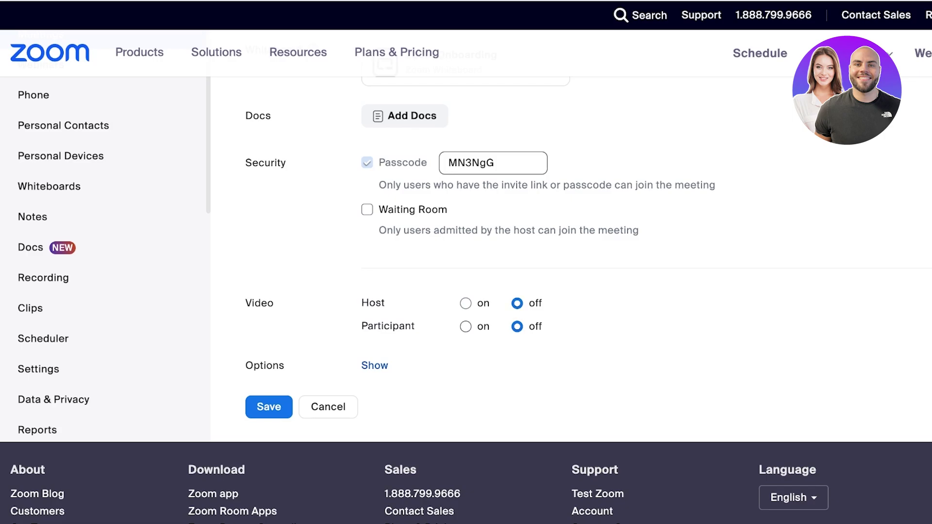
Step: Enable join anytime, mute participants on entry, and automatic local recording
left_click(375, 365)
scroll(535, 291, "down", 2)
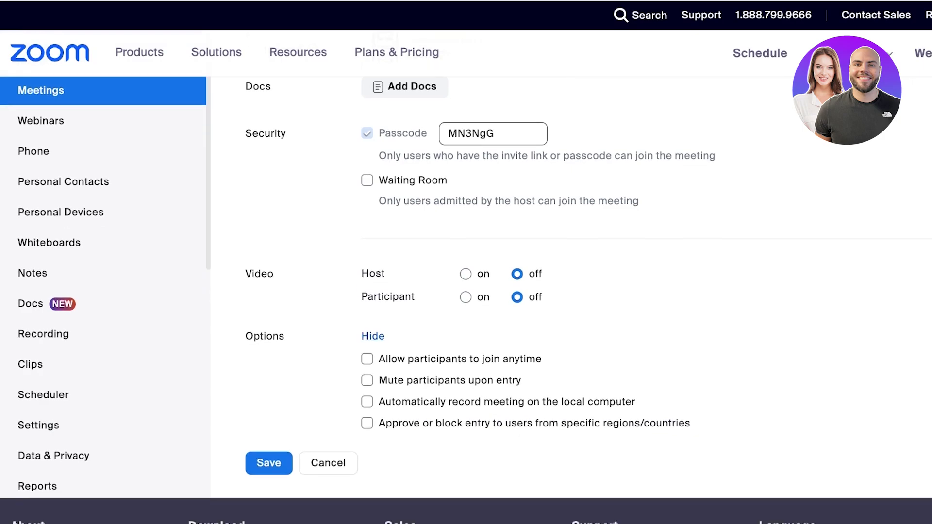
left_click(367, 324)
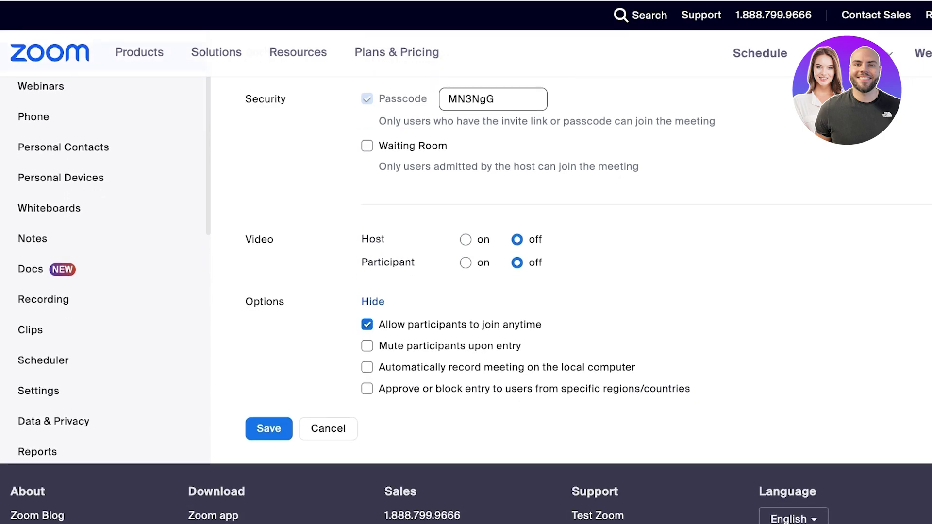
left_click(368, 346)
left_click(368, 367)
Step: Try the region/country entry restriction, remove Pakistan, then switch the restriction off
left_click(367, 389)
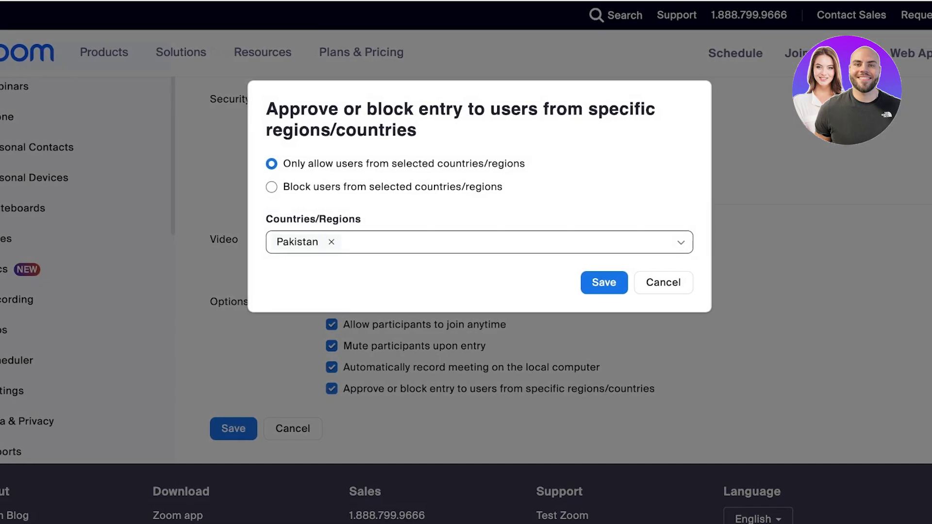
left_click(332, 242)
left_click(478, 242)
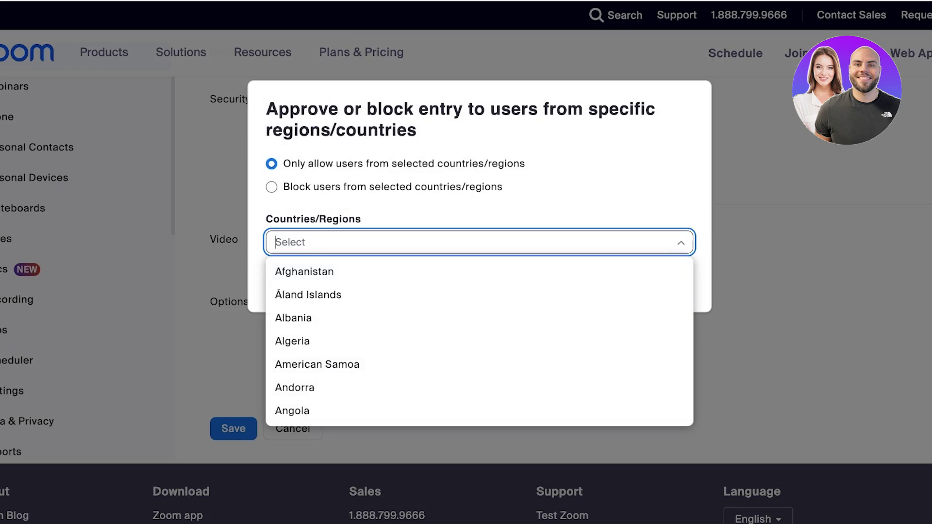
key("Escape")
left_click(663, 283)
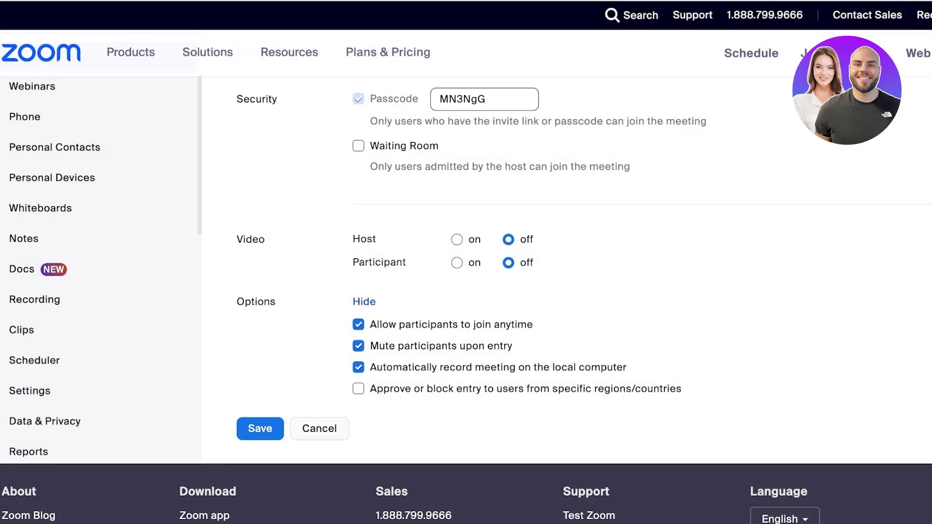
Step: Save the meeting options, draw three freehand pen lines on the Zoom Onboarding board, then return to the portal
left_click(233, 428)
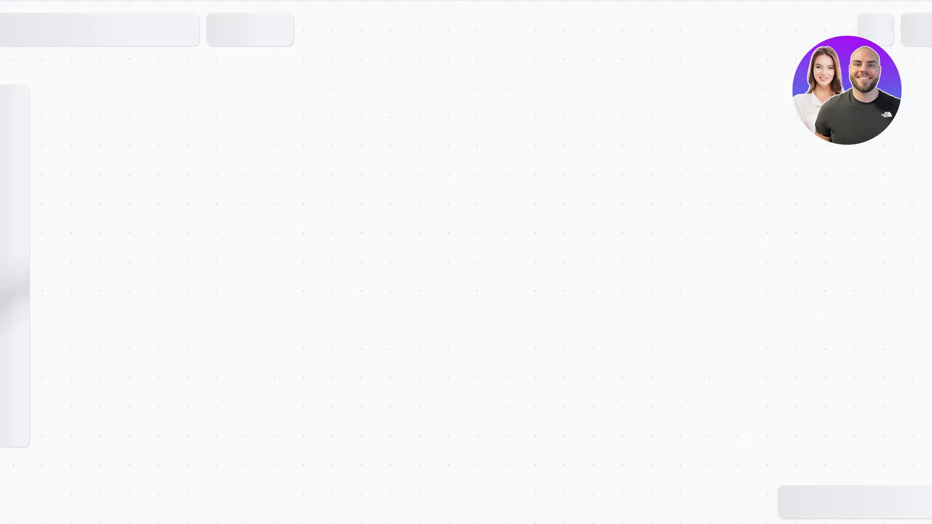
left_click_drag(185, 157, 483, 116)
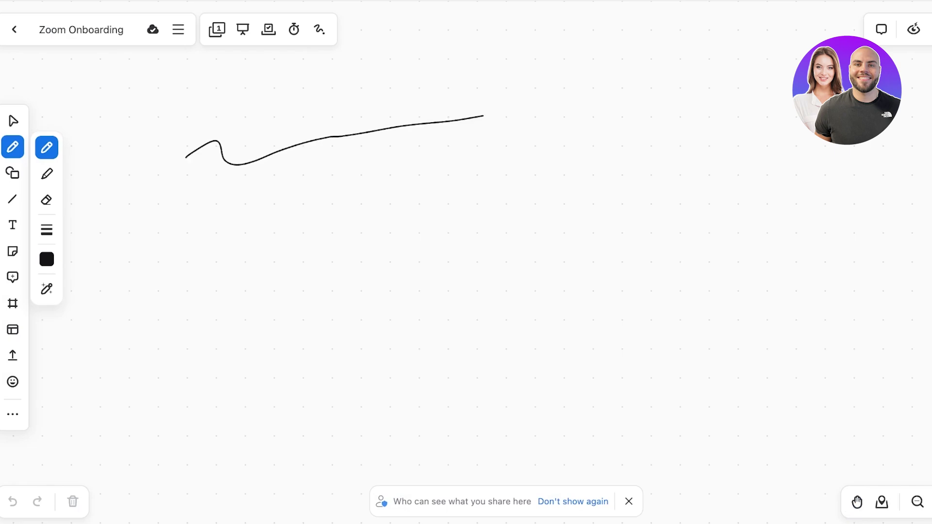
left_click_drag(184, 214, 545, 134)
left_click_drag(240, 221, 472, 170)
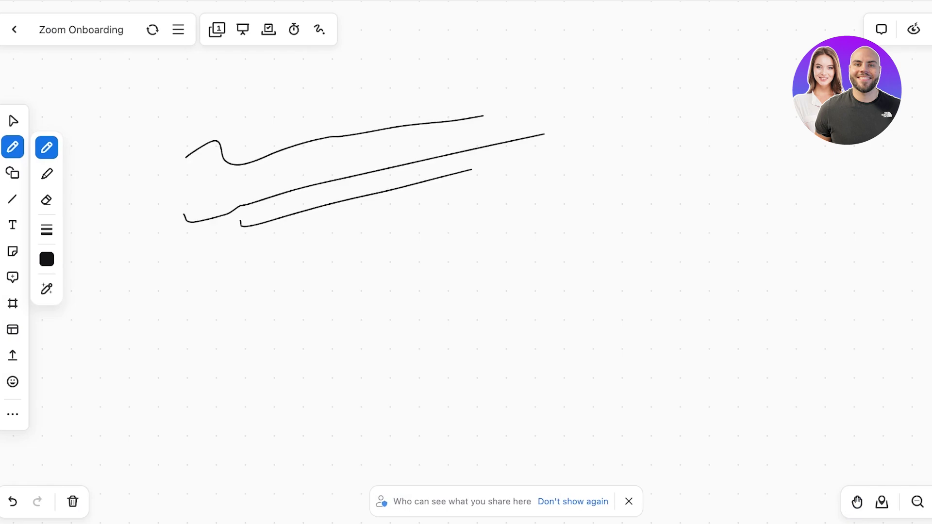
left_click(81, 30)
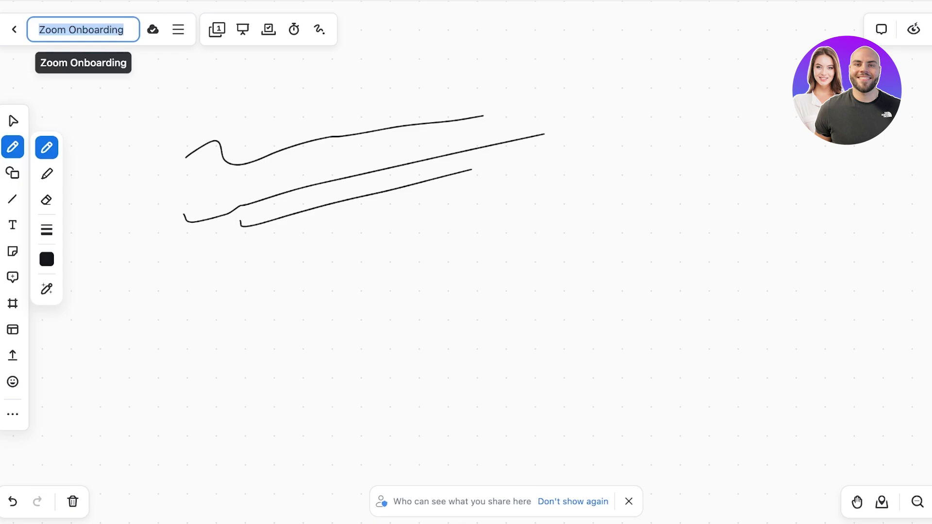
left_click(14, 30)
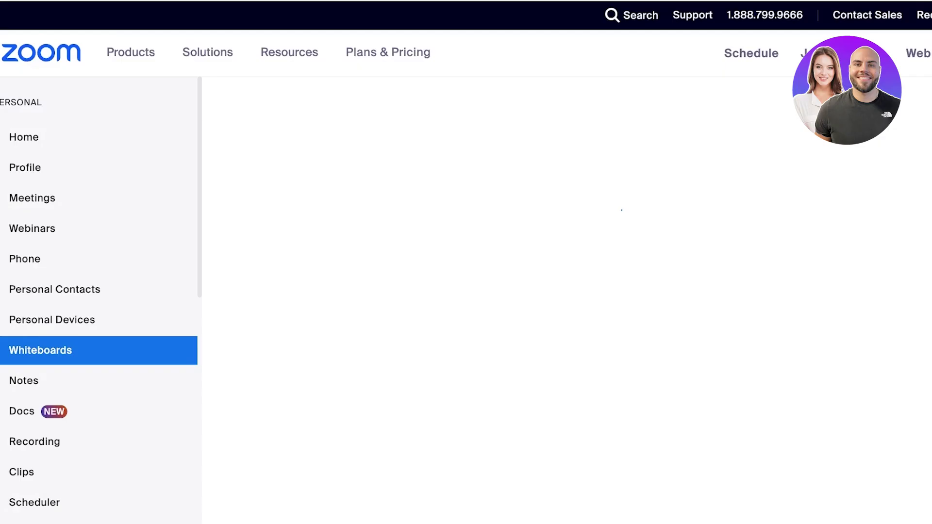
Step: Look over the Webinars page, then go to the empty Personal Contacts page
left_click(32, 229)
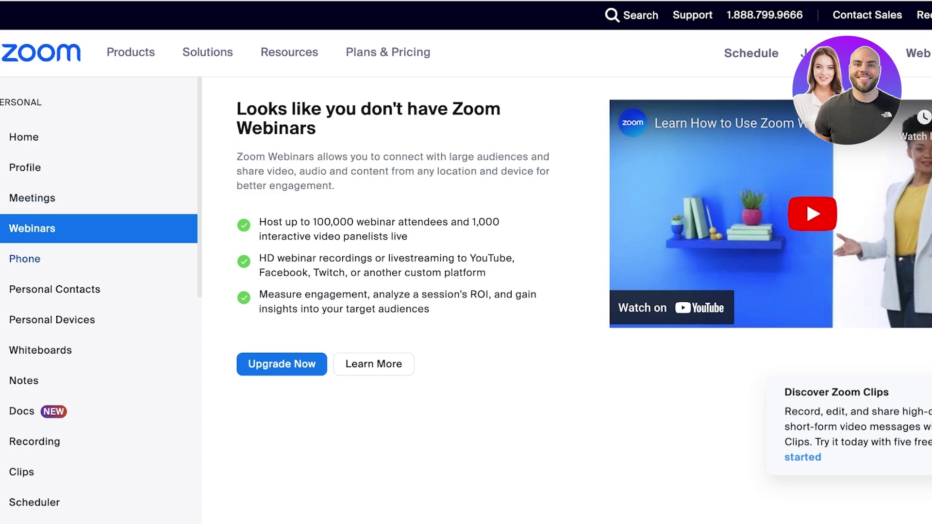
left_click(55, 289)
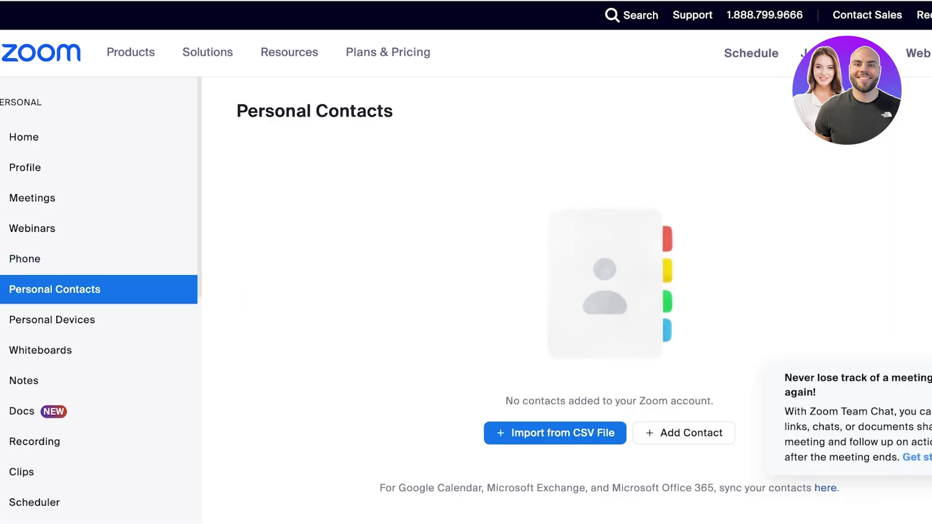
scroll(564, 292, "down", 3)
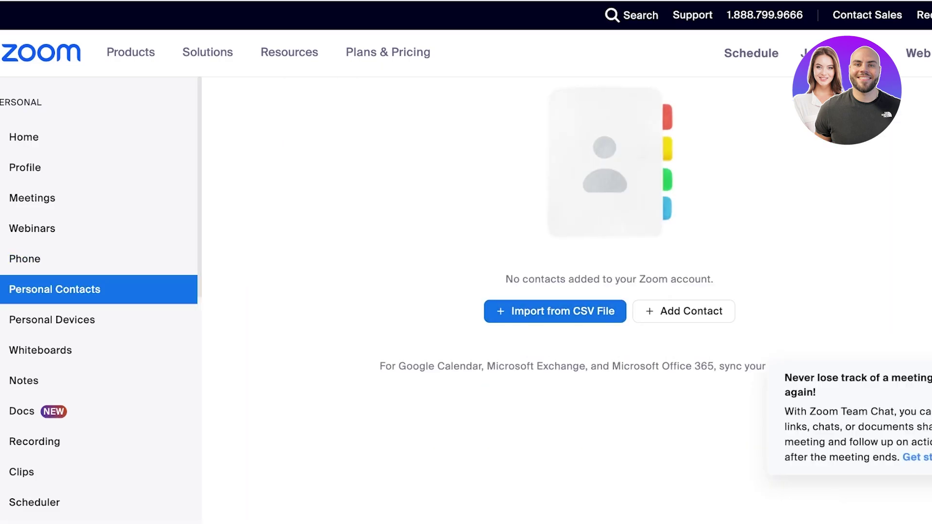
Step: Look through the Add Contact form and close it without saving a contact
left_click(683, 311)
scroll(476, 292, "down", 3)
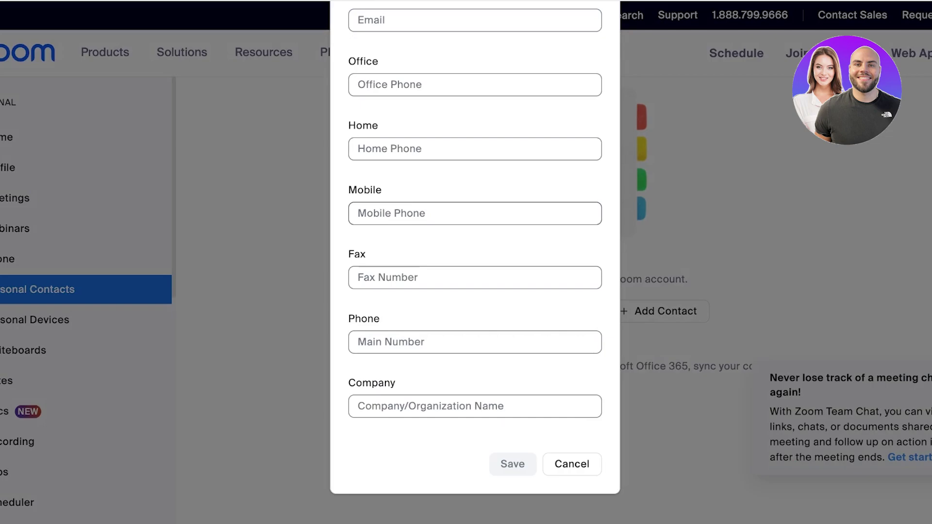
scroll(475, 291, "up", 3)
scroll(475, 264, "down", 1)
key("Escape")
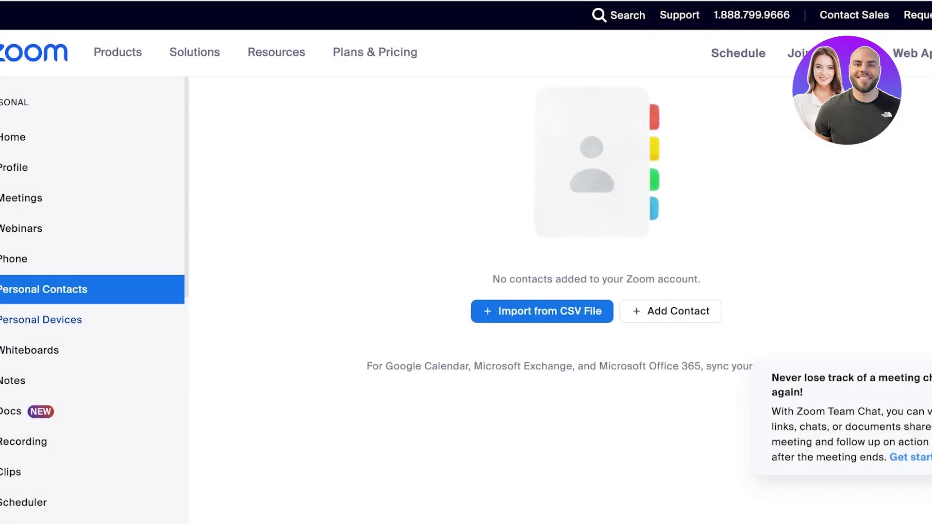
Step: Browse Whiteboards, Notes and Docs, then open Recordings showing the 5 GB cloud storage upgrade offer
left_click(51, 350)
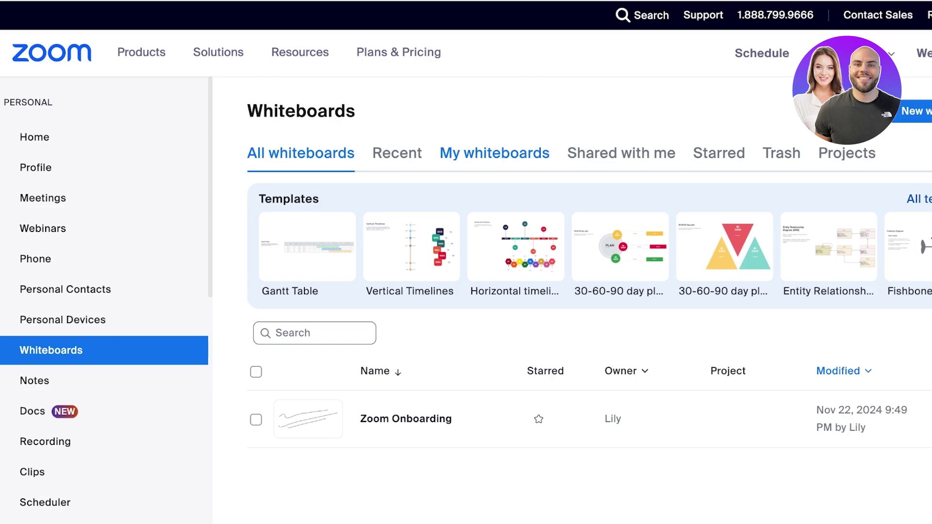
left_click(35, 381)
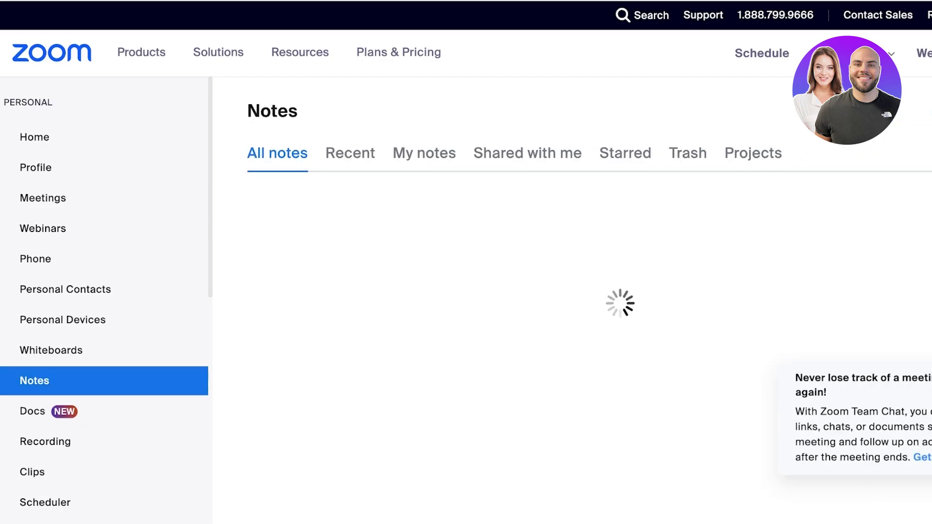
left_click(33, 411)
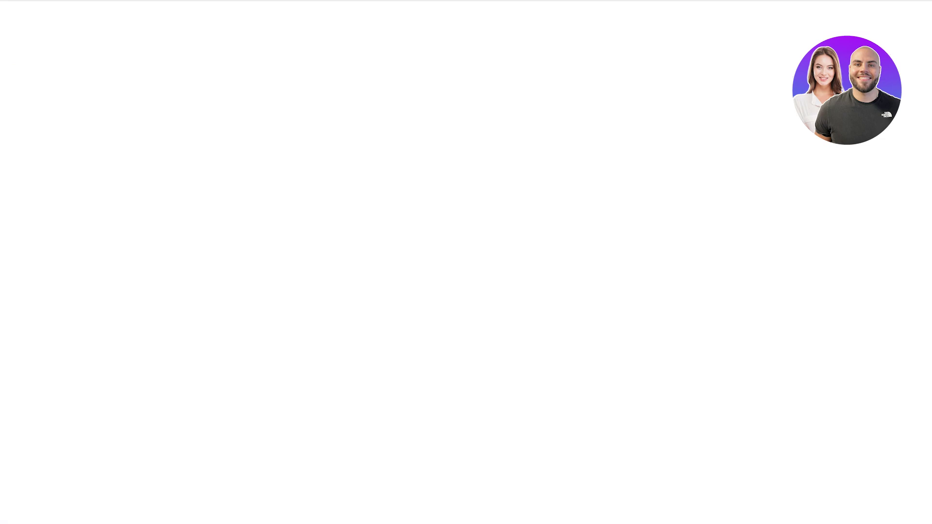
scroll(466, 262, "down", 5)
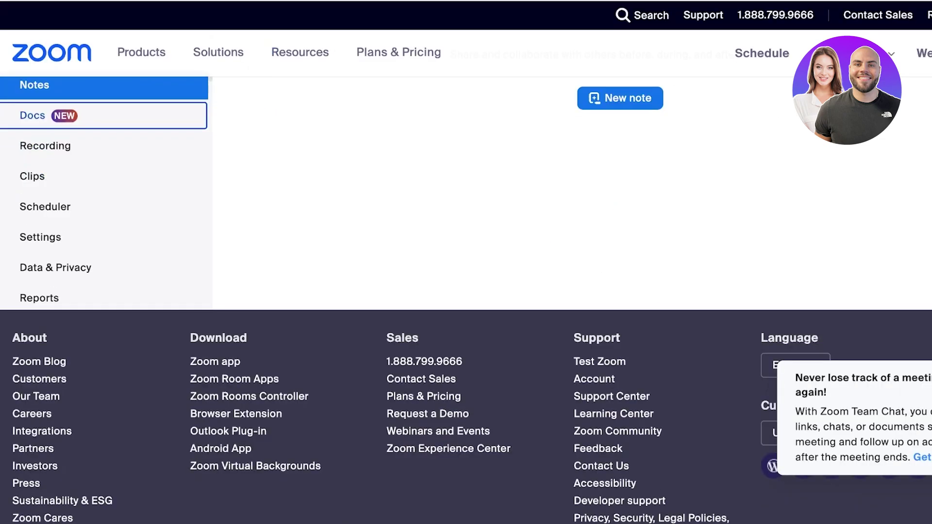
left_click(45, 145)
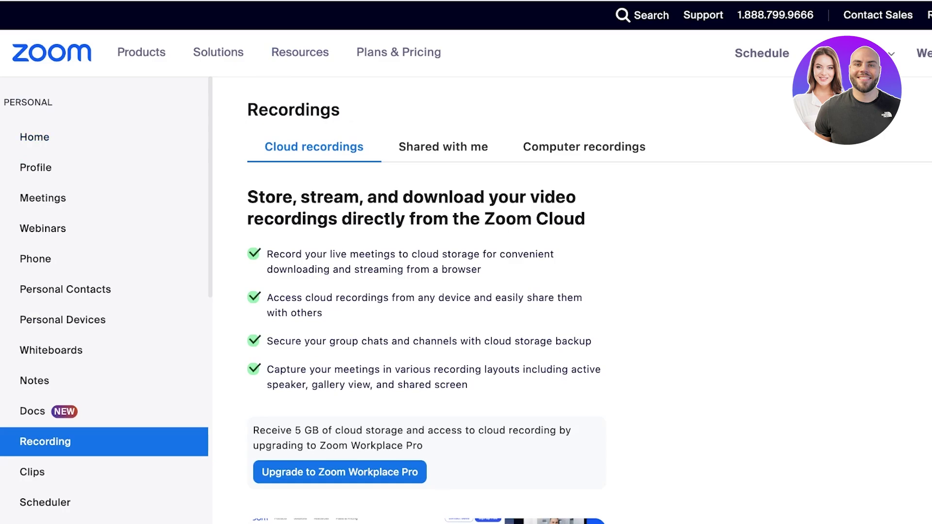
Step: Browse the Clips plan cards, ending on pricing: Basic free, Pro $13.32, Business $18.32
key("Tab")
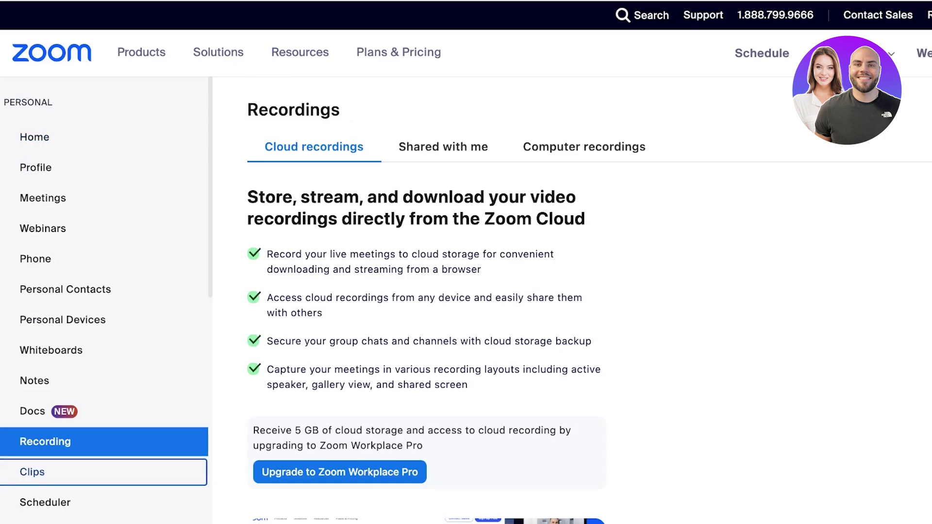
key("Return")
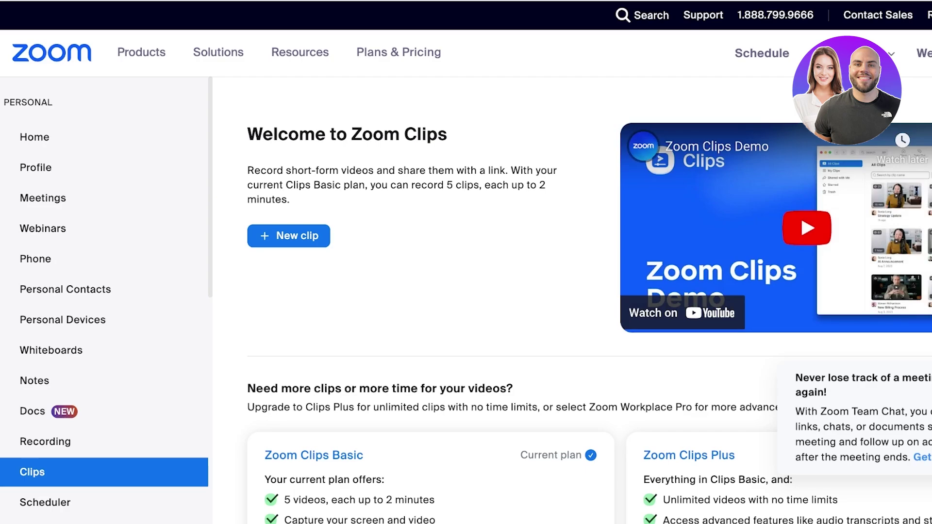
scroll(801, 185, "down", 2)
scroll(587, 302, "down", 2)
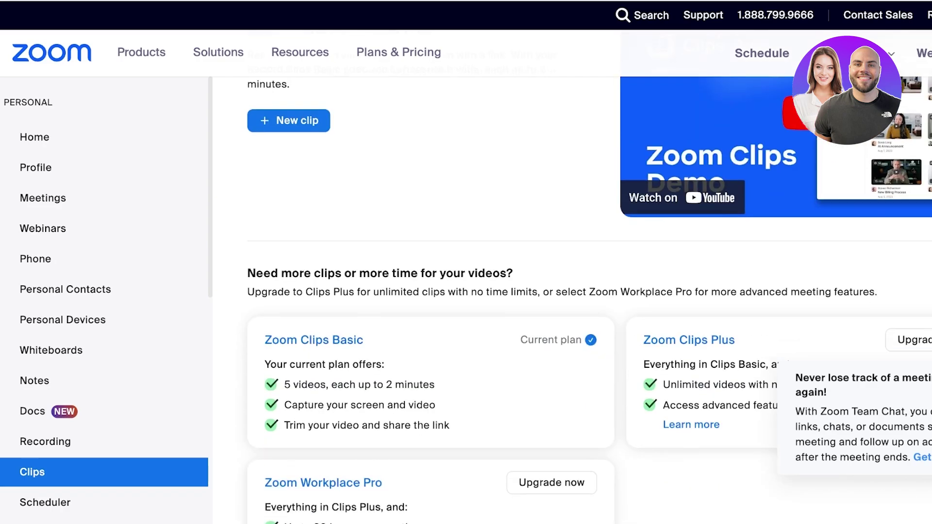
scroll(588, 301, "up", 2)
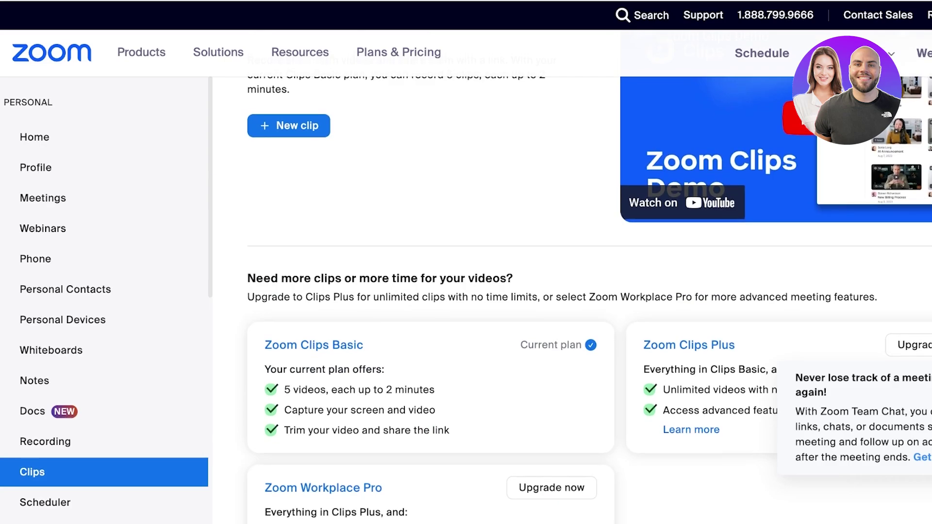
scroll(800, 131, "up", 1)
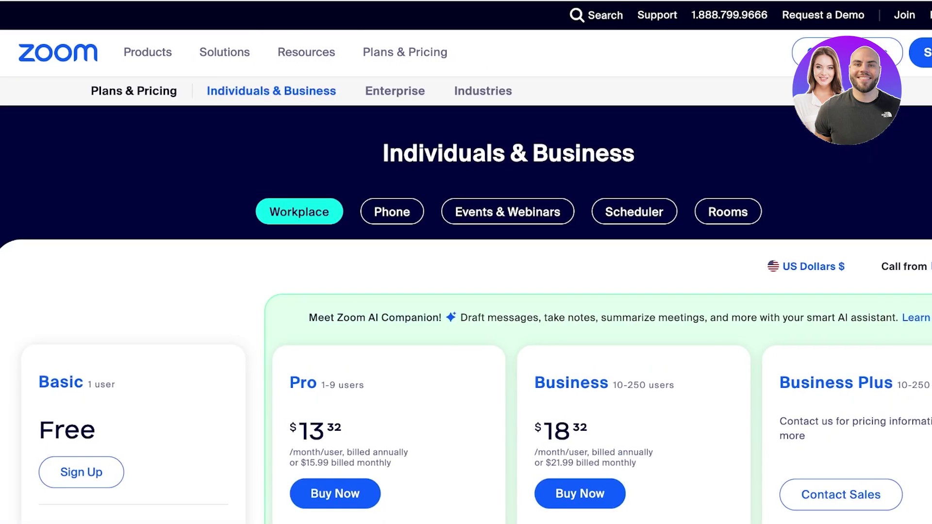
scroll(466, 292, "down", 3)
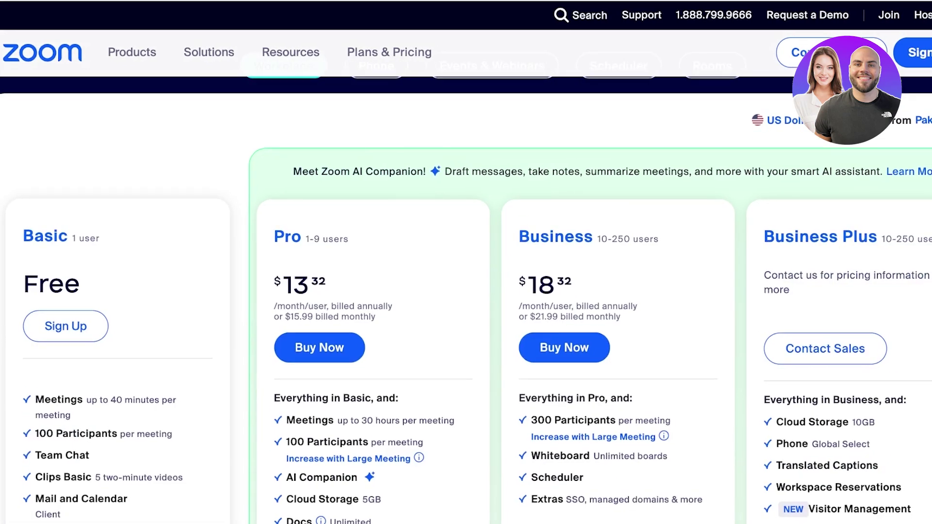
scroll(467, 292, "down", 1)
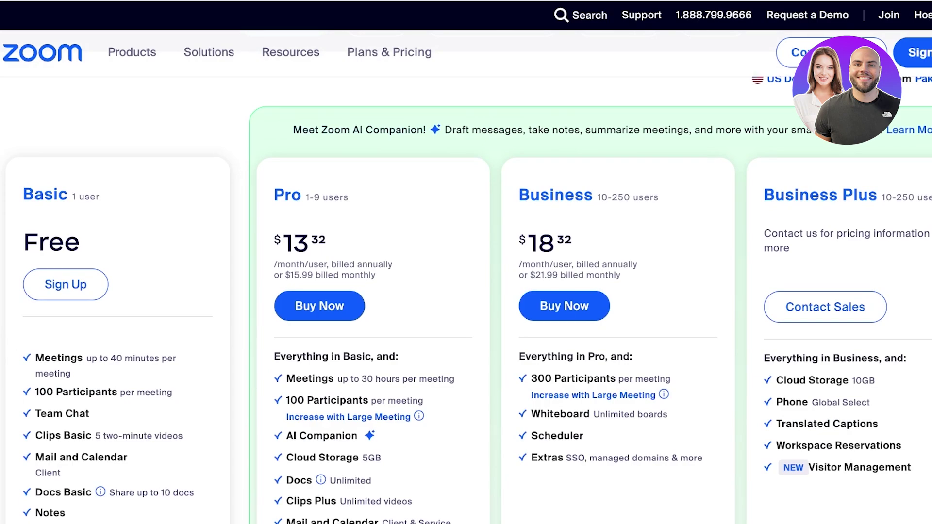
scroll(467, 292, "down", 1)
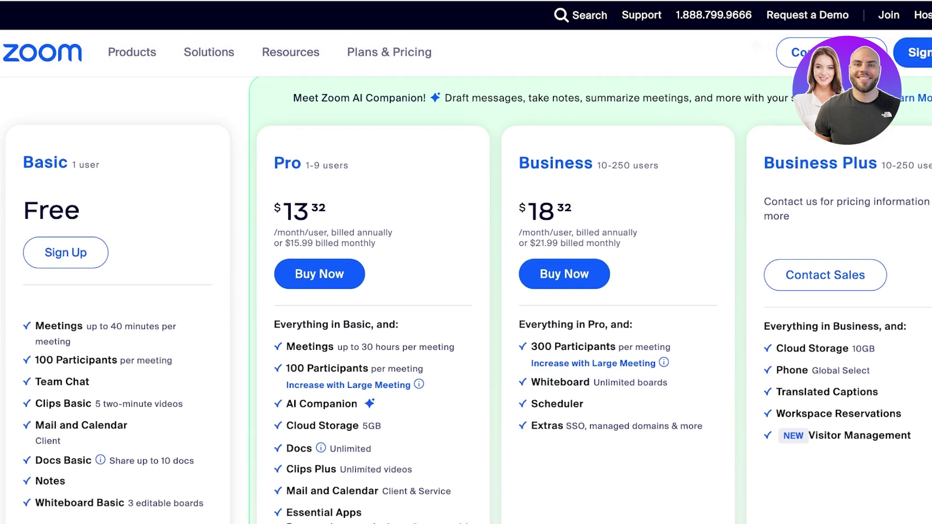
scroll(466, 291, "down", 1)
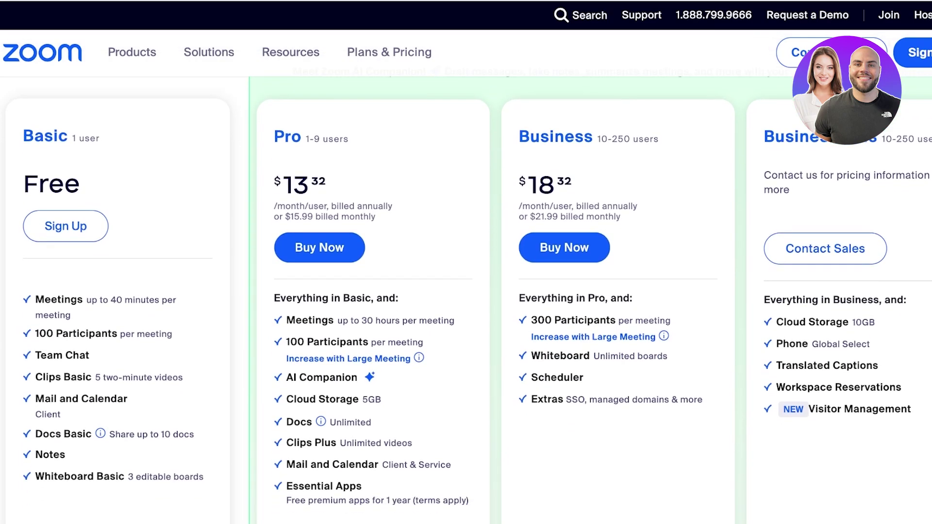